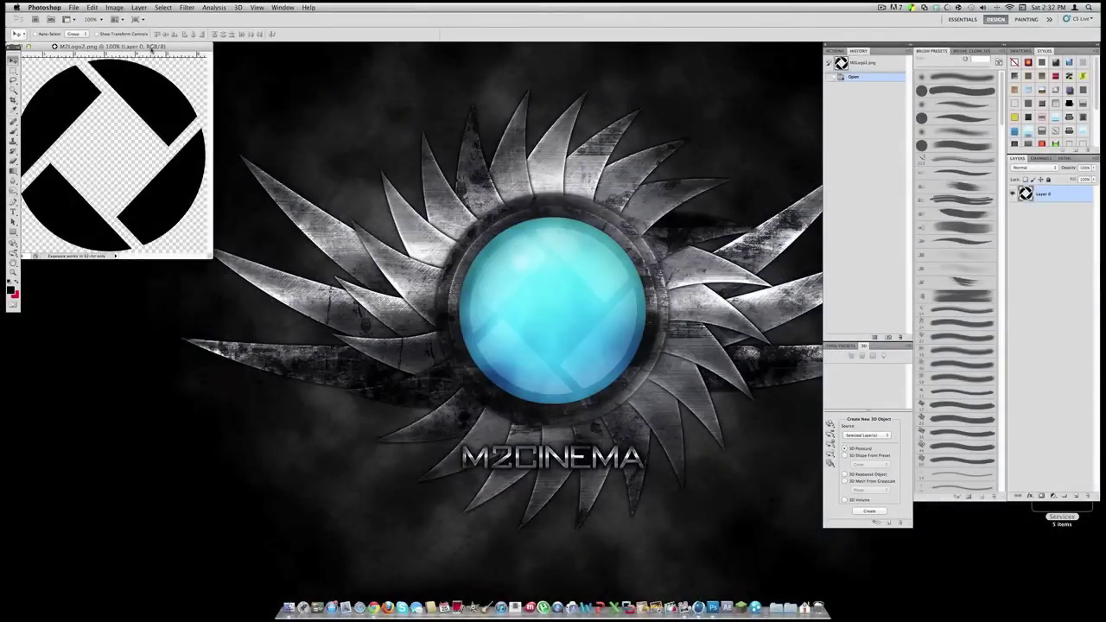
Move the M2Logo2.png document window clear of the toolbox and enlarge it to leave space around the logo.
drag(151, 48, 415, 125)
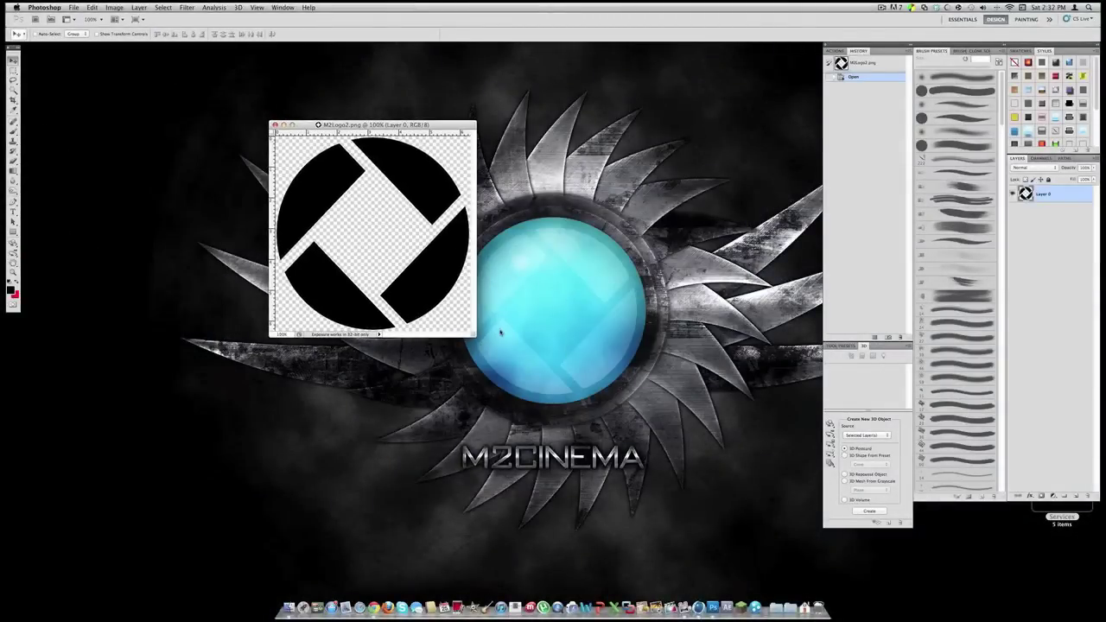
drag(474, 338, 578, 425)
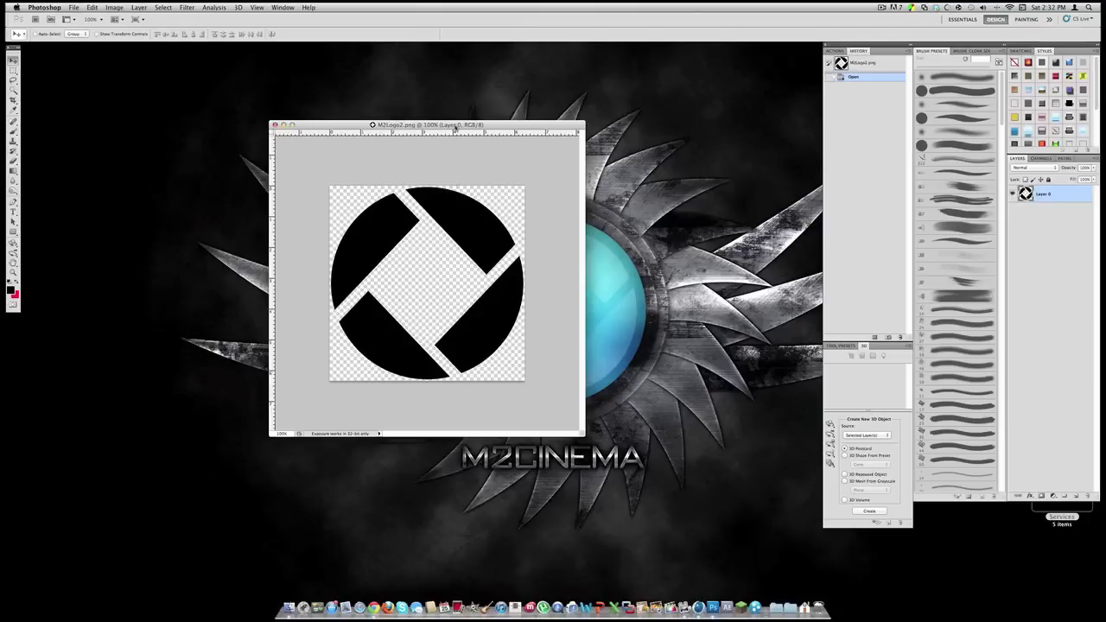
drag(456, 125, 379, 118)
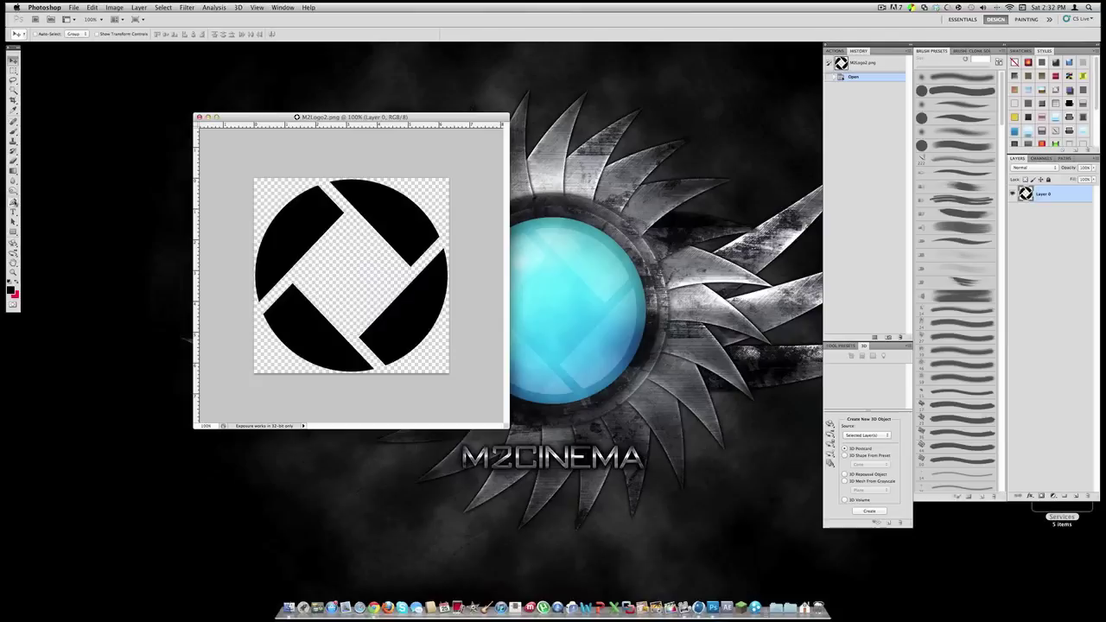
click(13, 201)
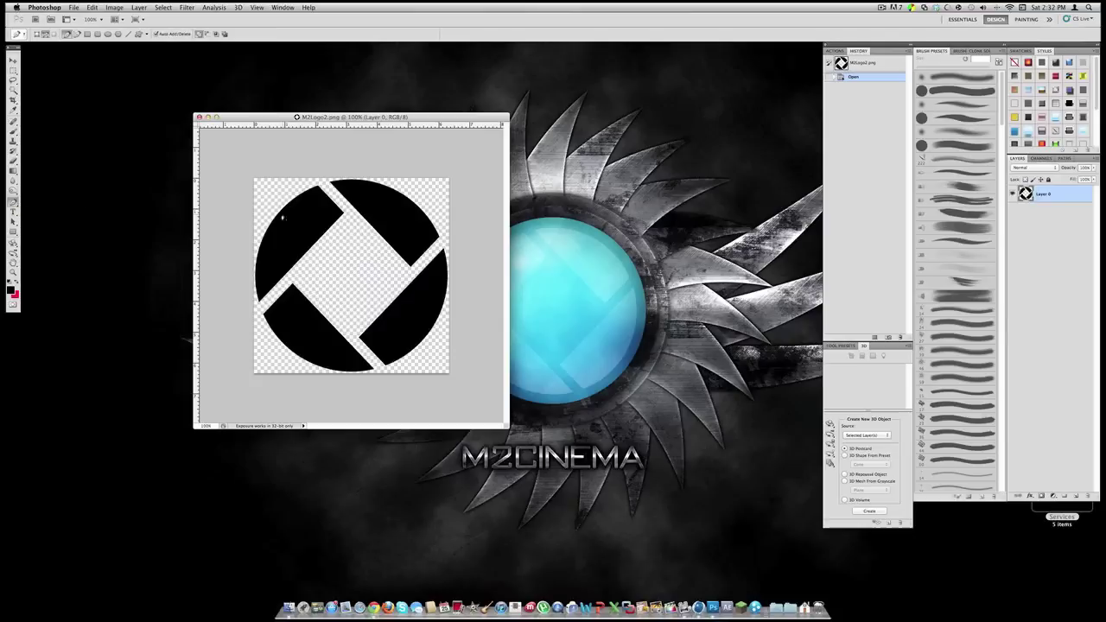
click(342, 214)
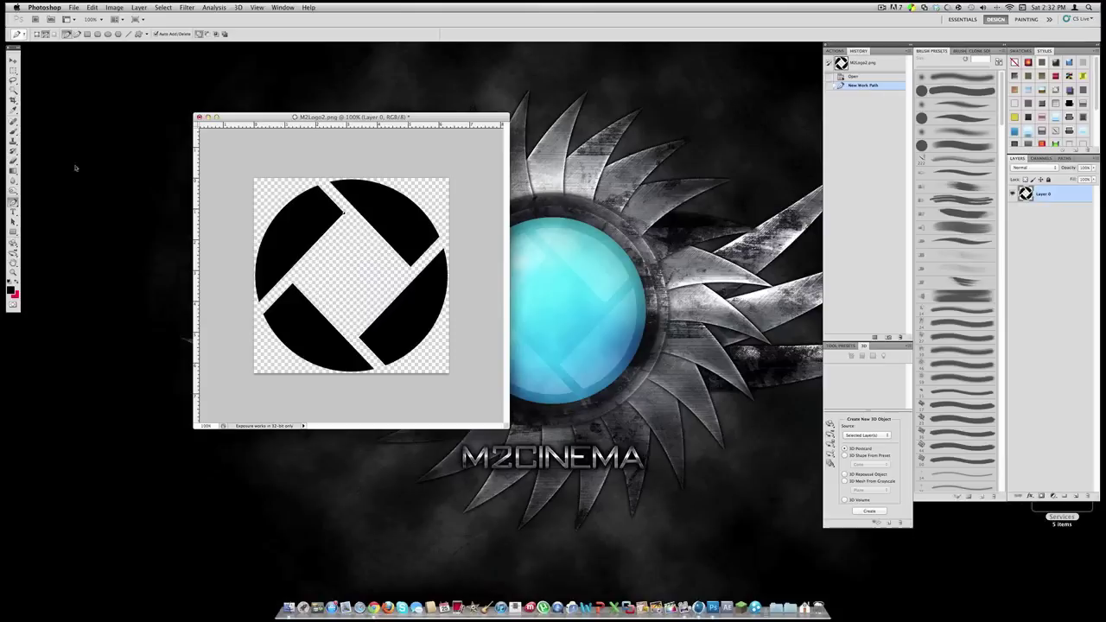
key(super+z)
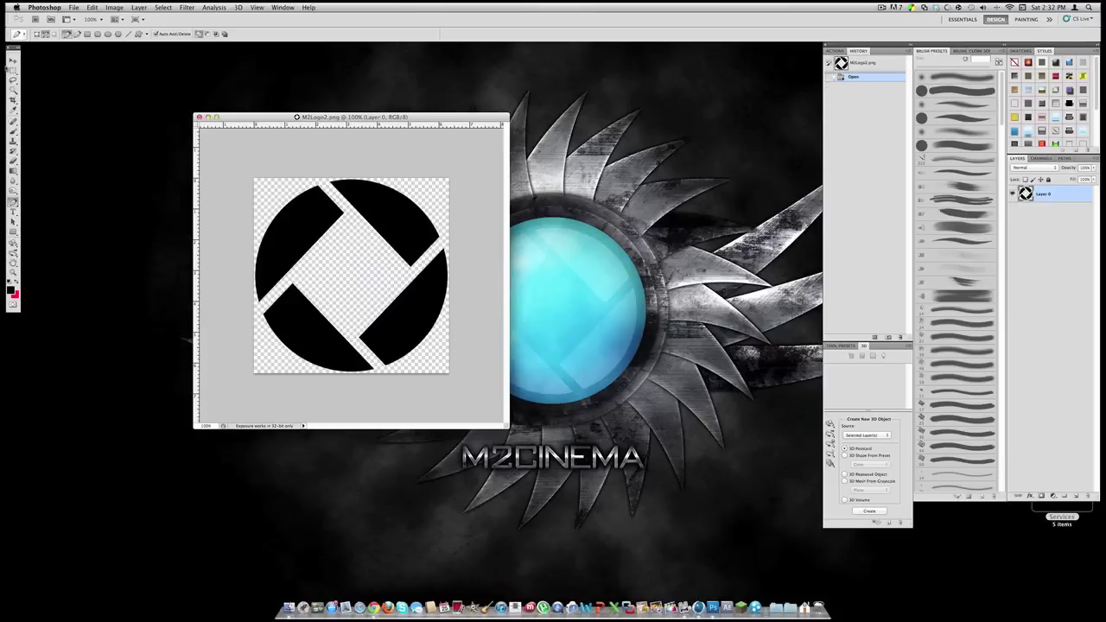
key(v)
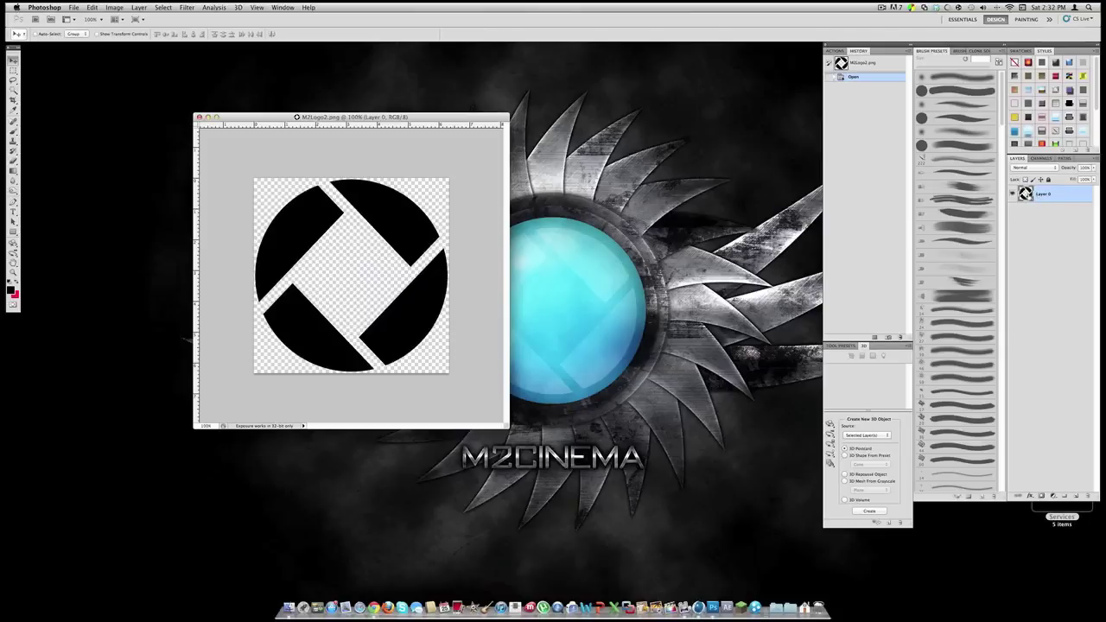
Load Layer 0's logo shape as a selection and make a work path from it with a tolerance of 2.0 pixels.
super+click(1025, 194)
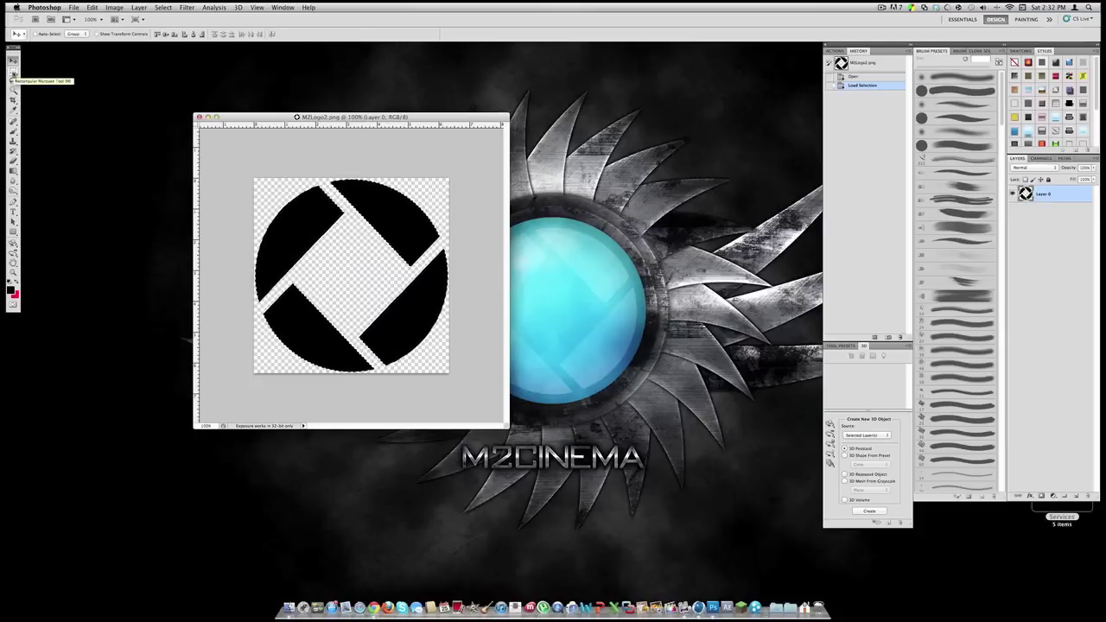
click(13, 70)
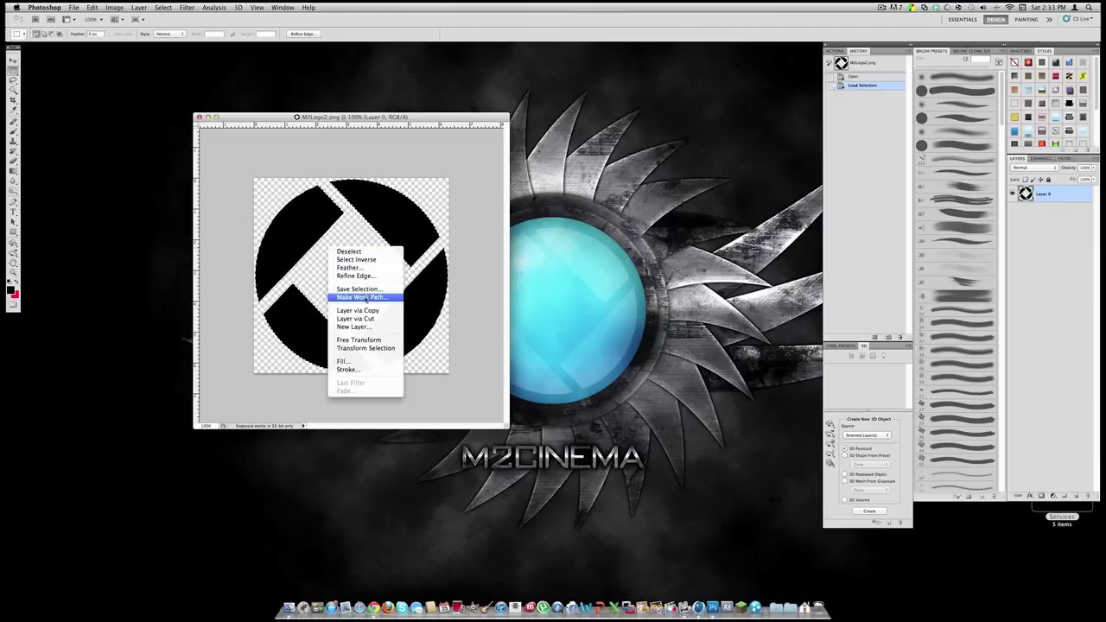
click(363, 298)
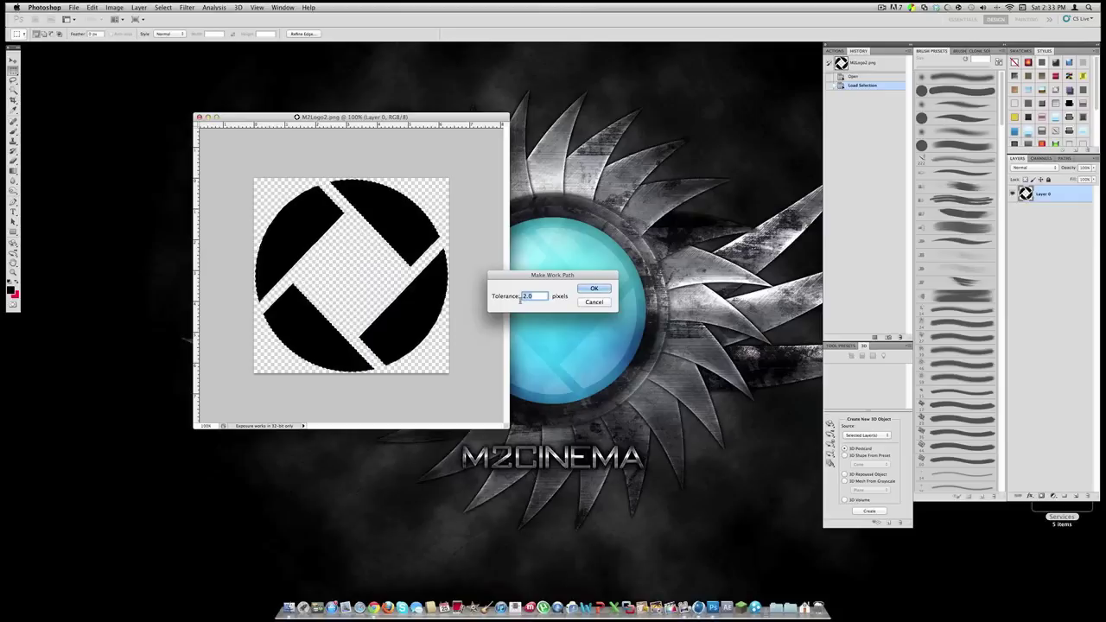
text(2.0)
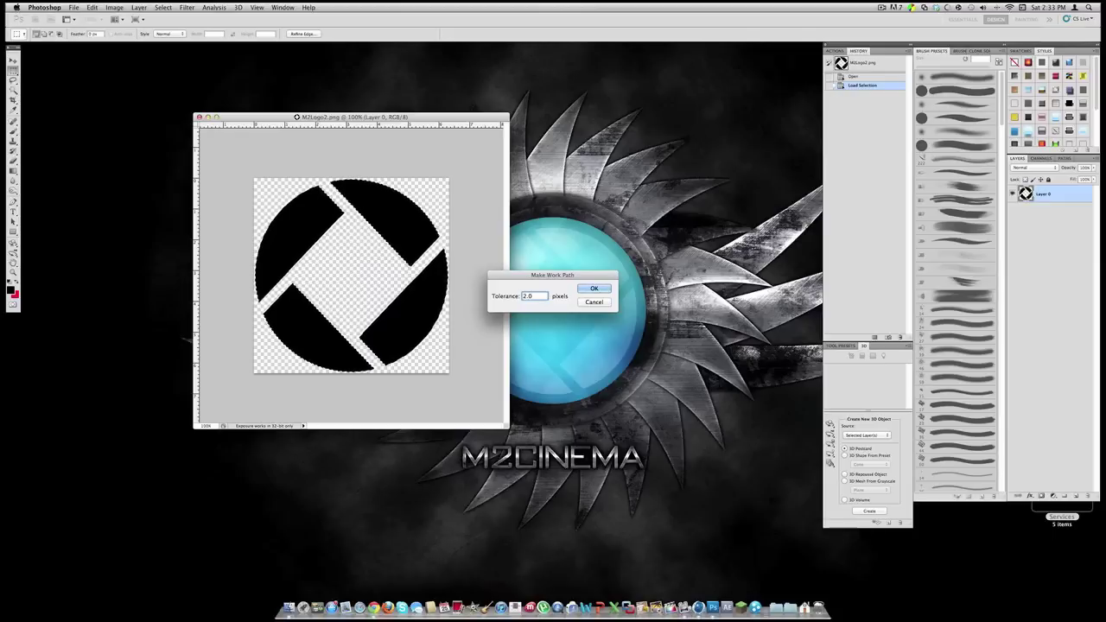
key(Return)
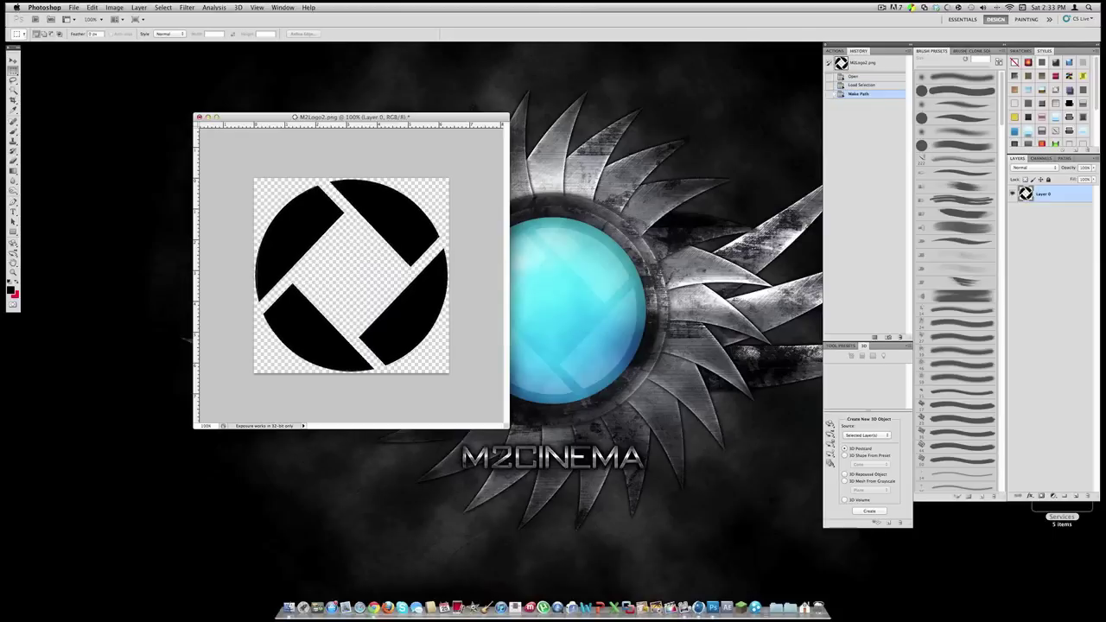
Inspect the logo's work path by temporarily hiding Layer 0 and viewing the document's paths.
click(1013, 195)
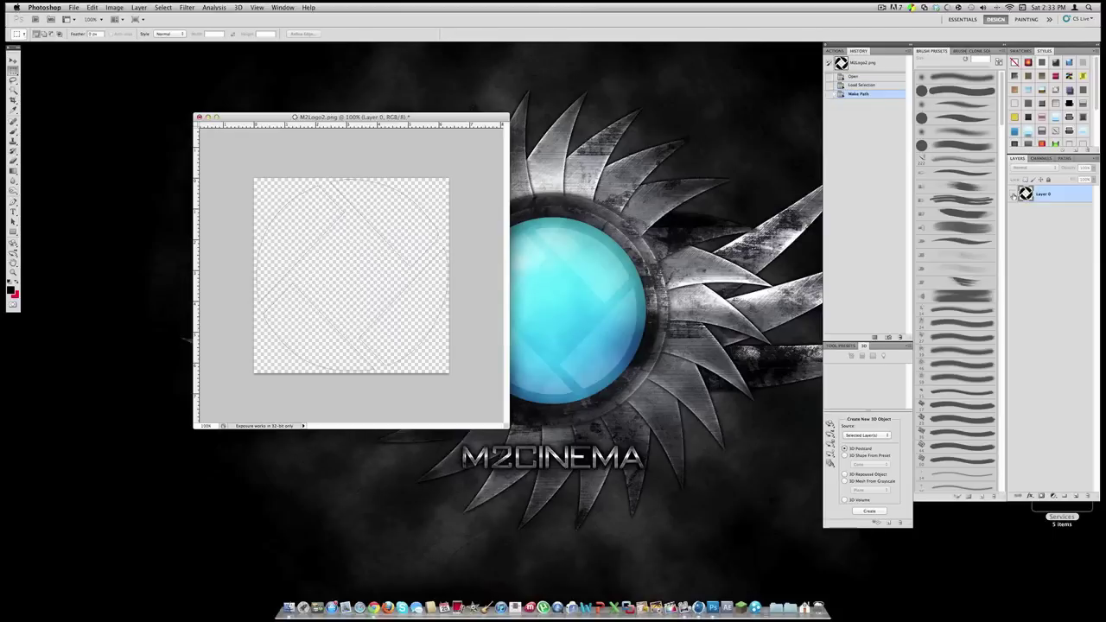
click(1013, 194)
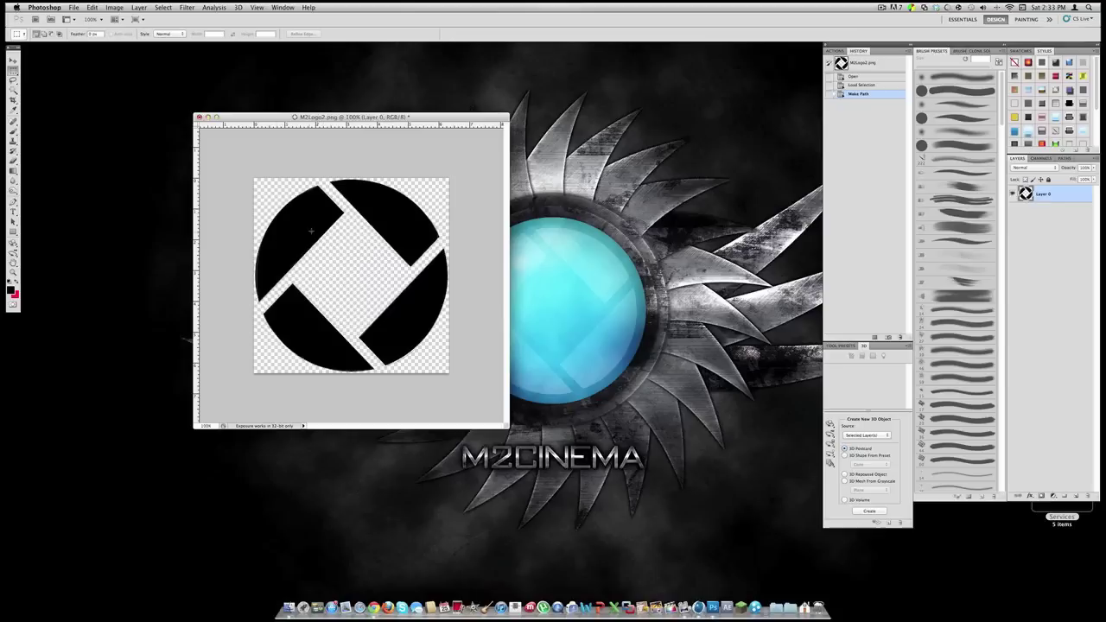
click(13, 61)
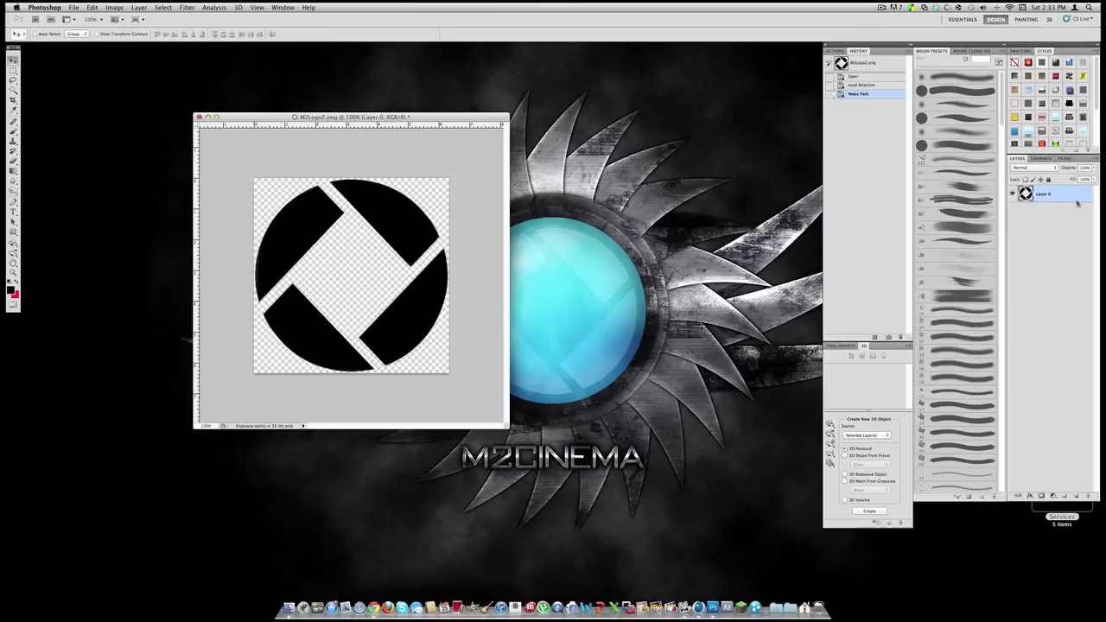
click(1064, 158)
click(1016, 158)
Add a new empty layer above Layer 0 and hide Layer 0.
right_click(1062, 197)
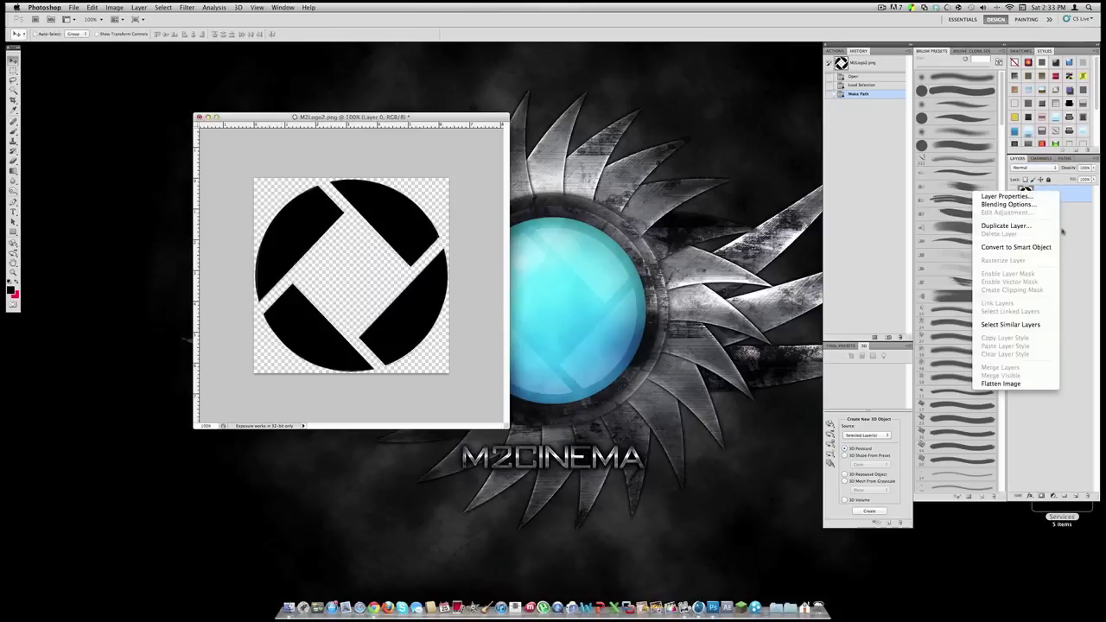
click(1064, 235)
click(1075, 496)
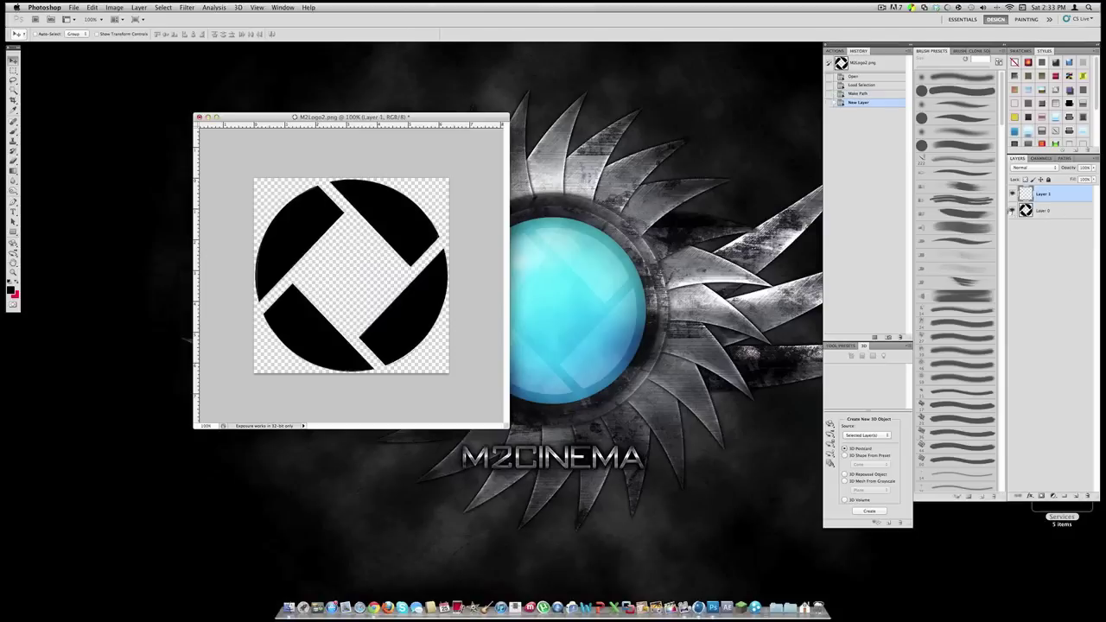
click(1011, 211)
Fill the work path on the new layer with the foreground color in Normal mode at 100% opacity.
click(1064, 159)
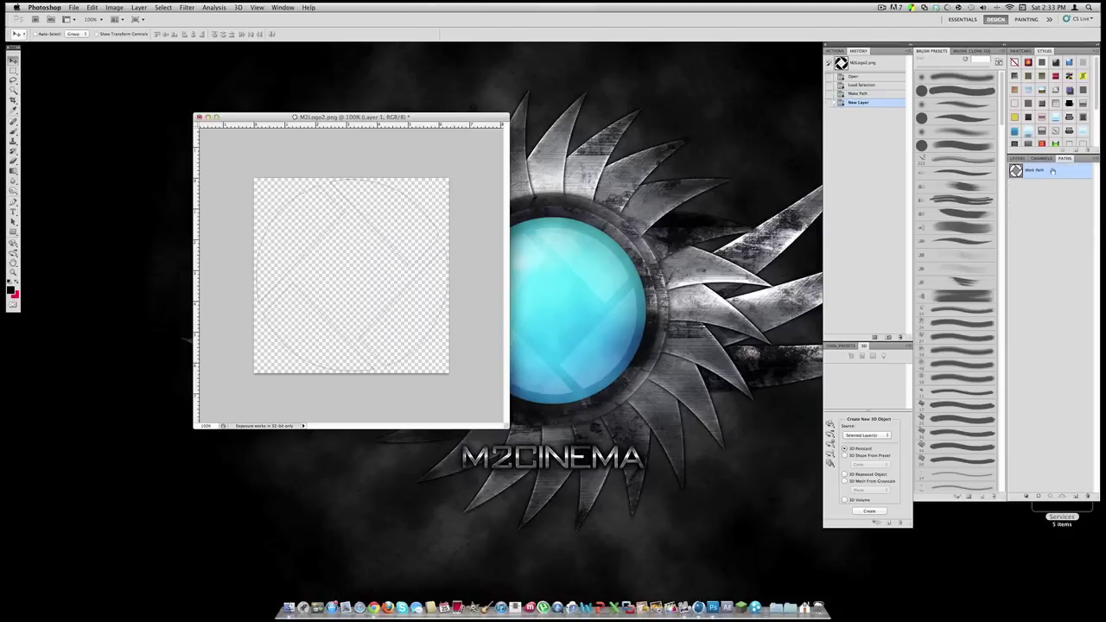
right_click(1052, 170)
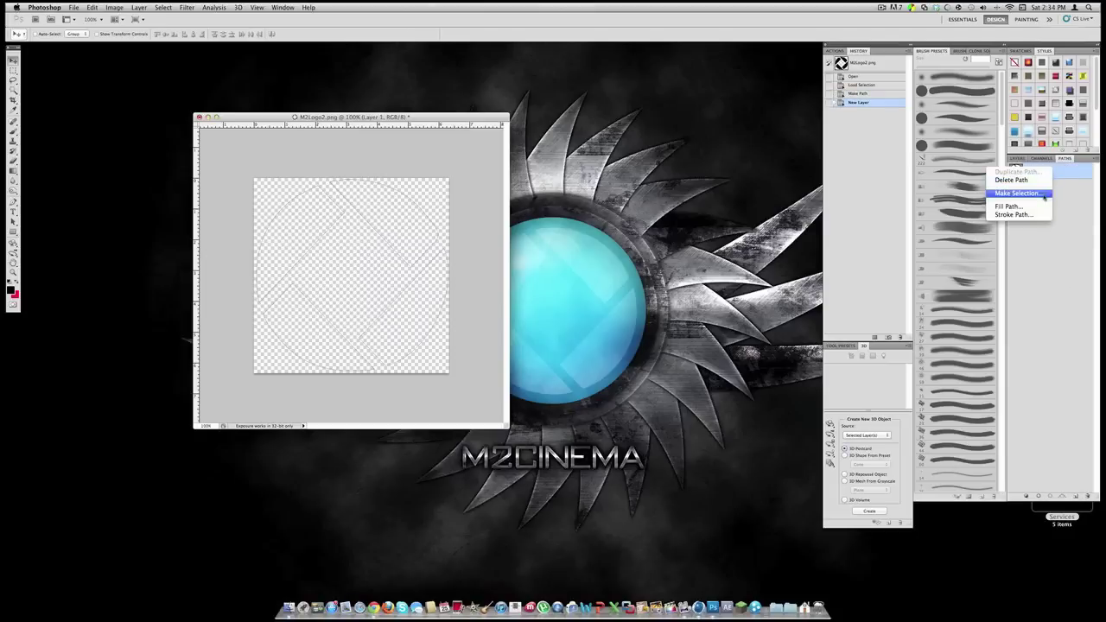
click(1017, 207)
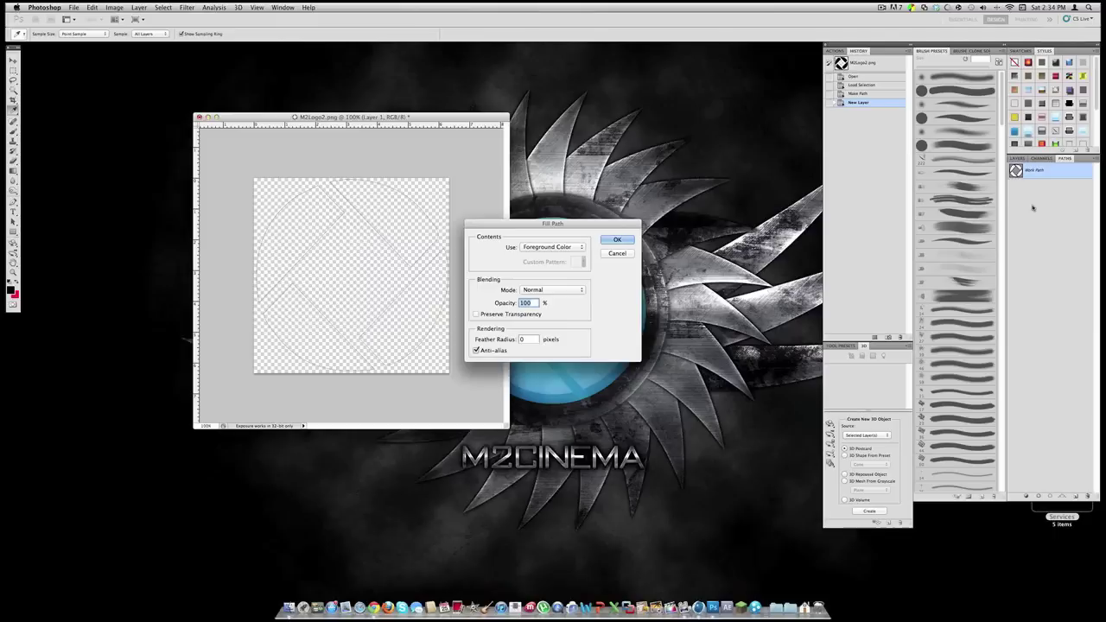
click(616, 239)
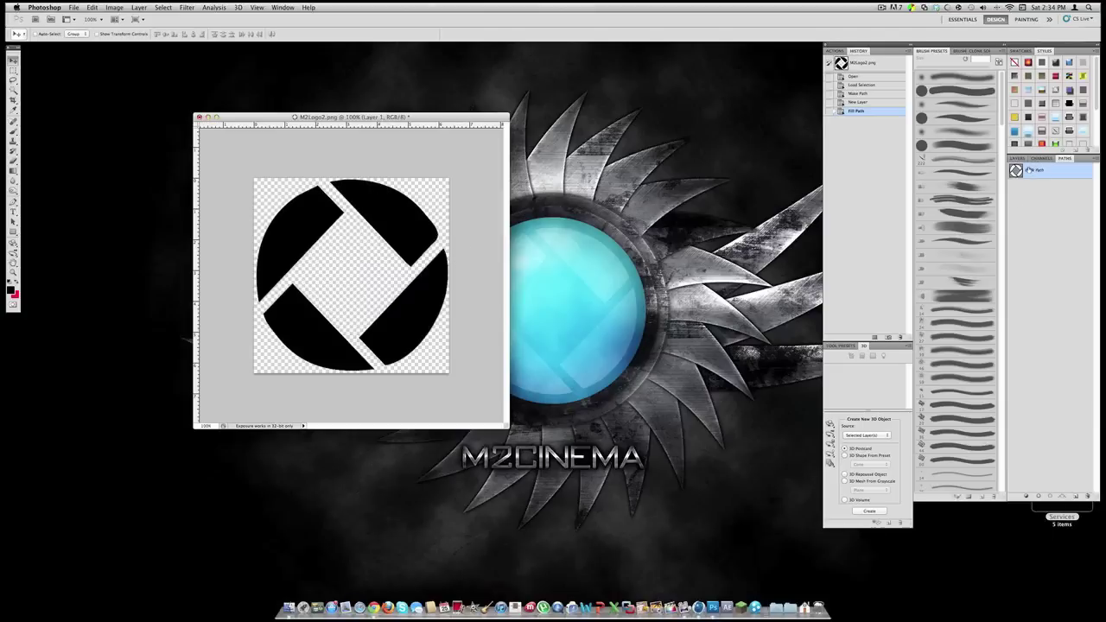
click(1016, 158)
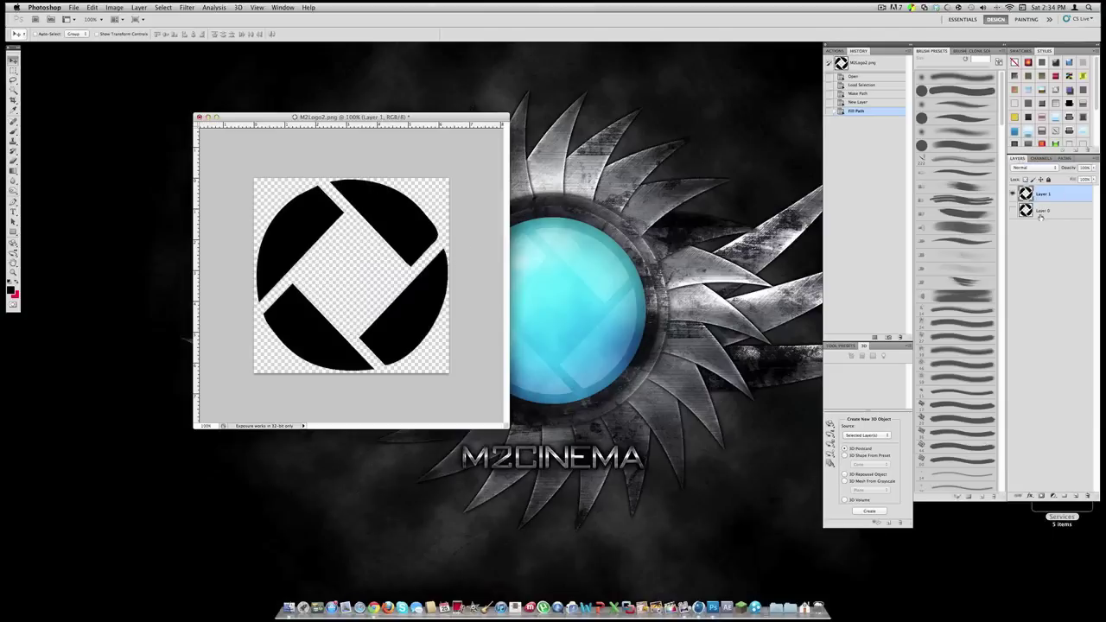
Export the Work Path to Illustrator as M2Logo2.ai on the Desktop.
click(75, 7)
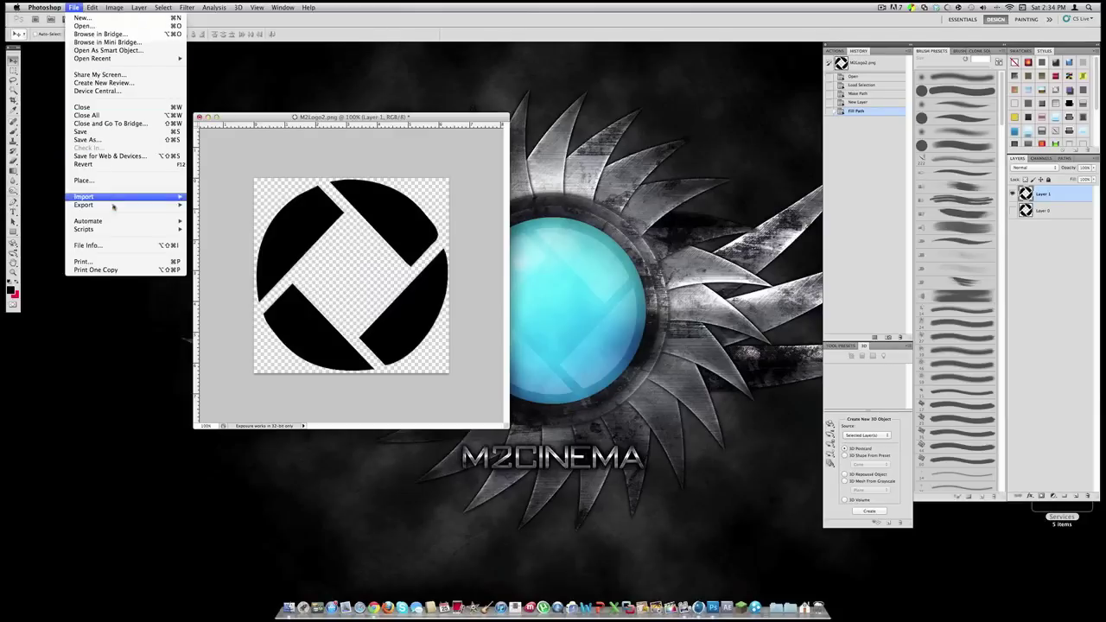
mouse_move(130, 210)
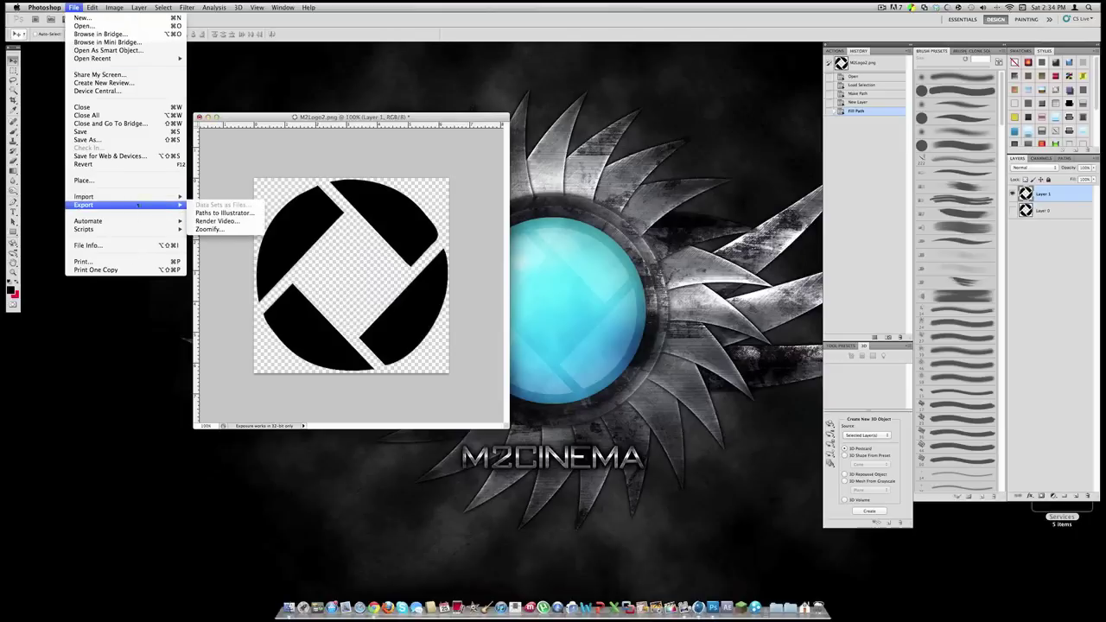
click(223, 212)
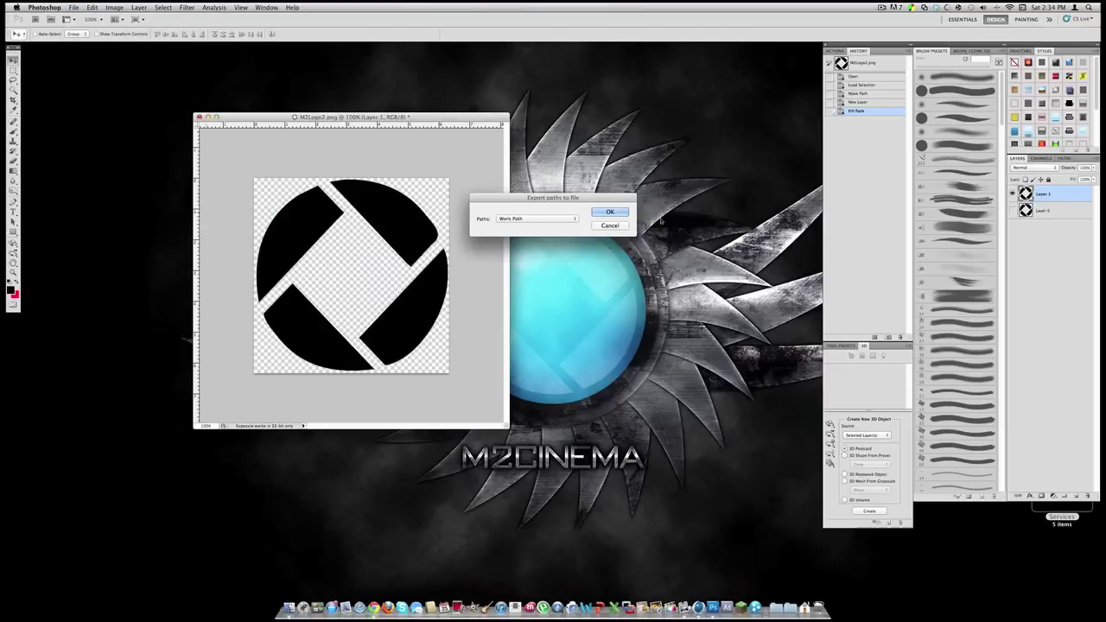
click(562, 219)
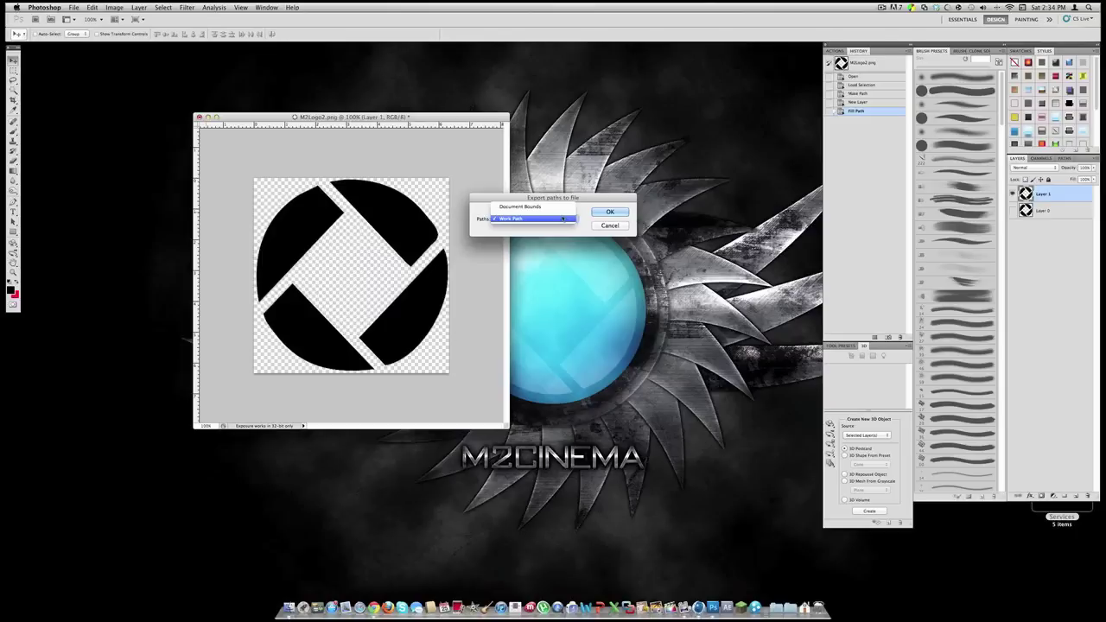
click(562, 218)
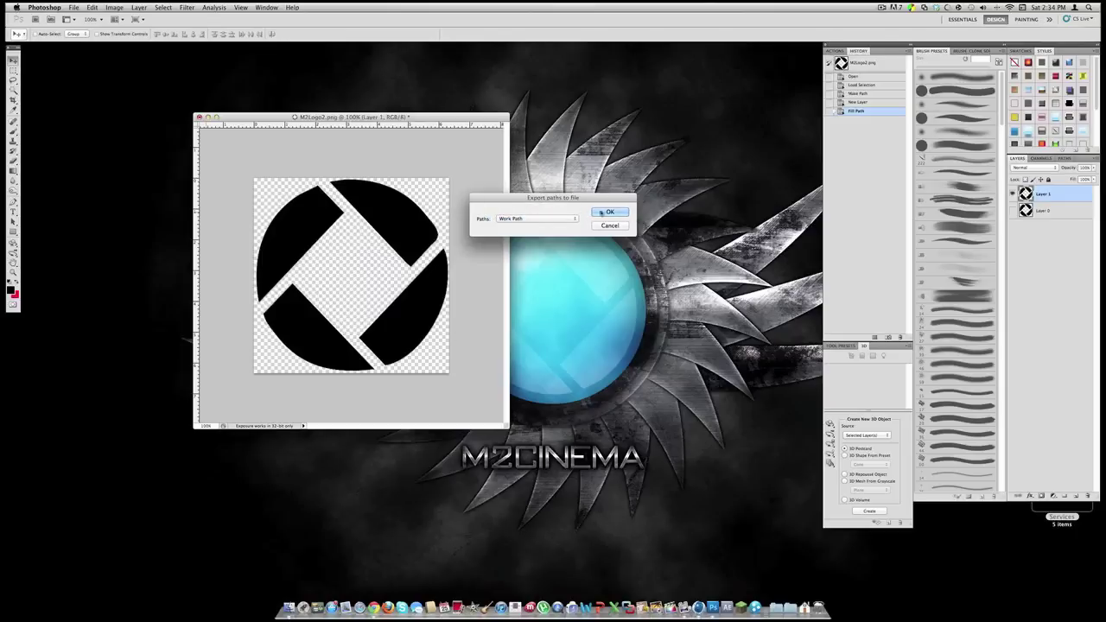
click(601, 213)
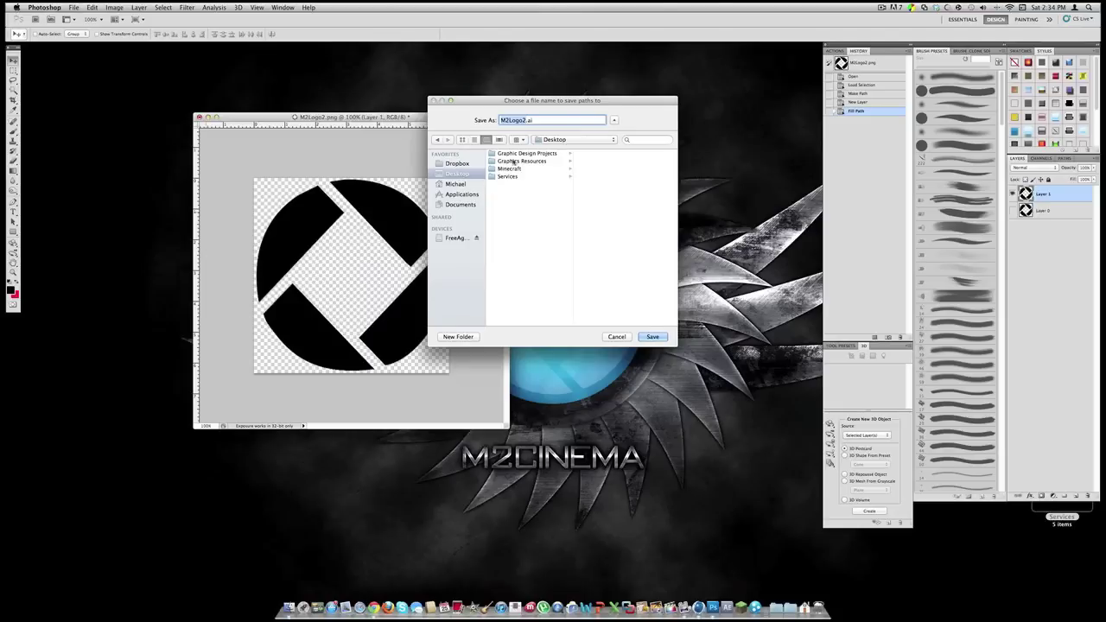
click(652, 337)
Close the M2Logo2.png document without saving its changes.
click(647, 254)
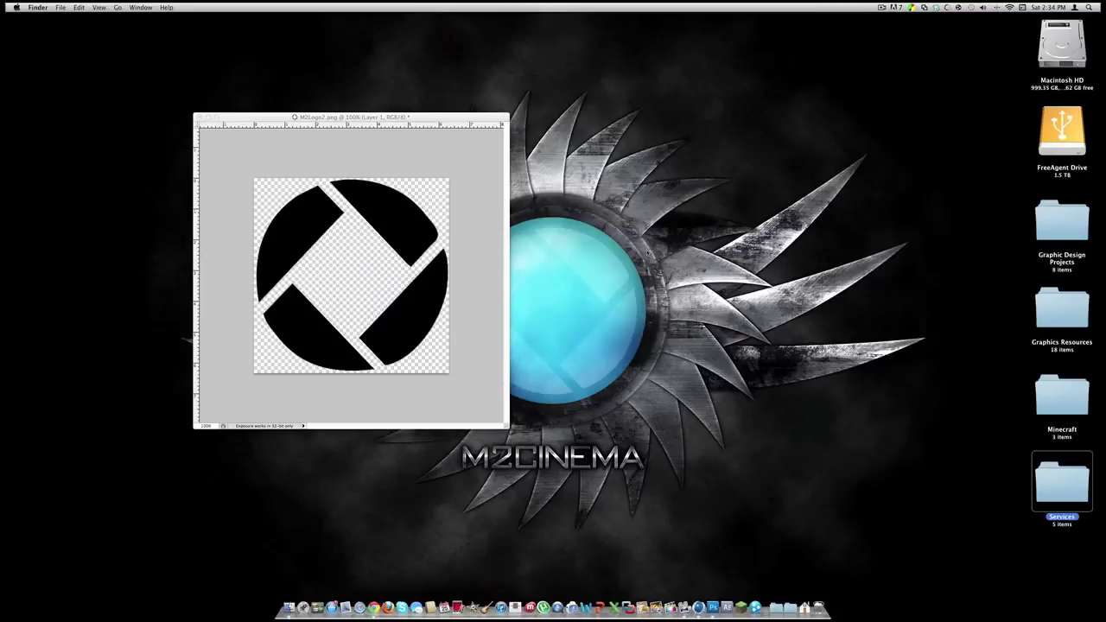
click(200, 118)
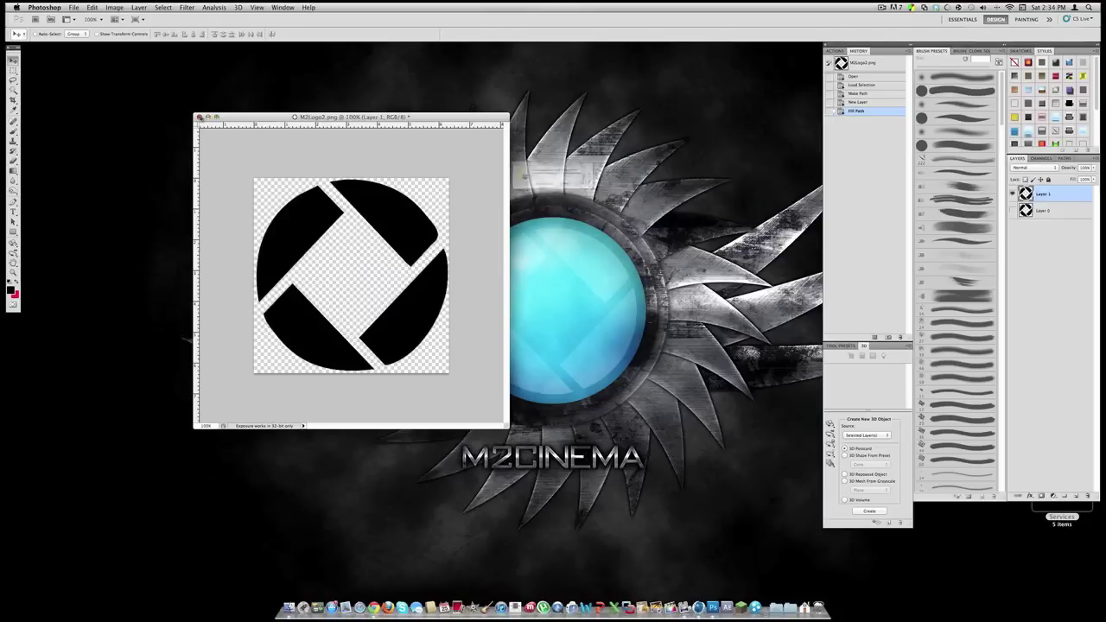
click(199, 117)
click(524, 194)
click(592, 235)
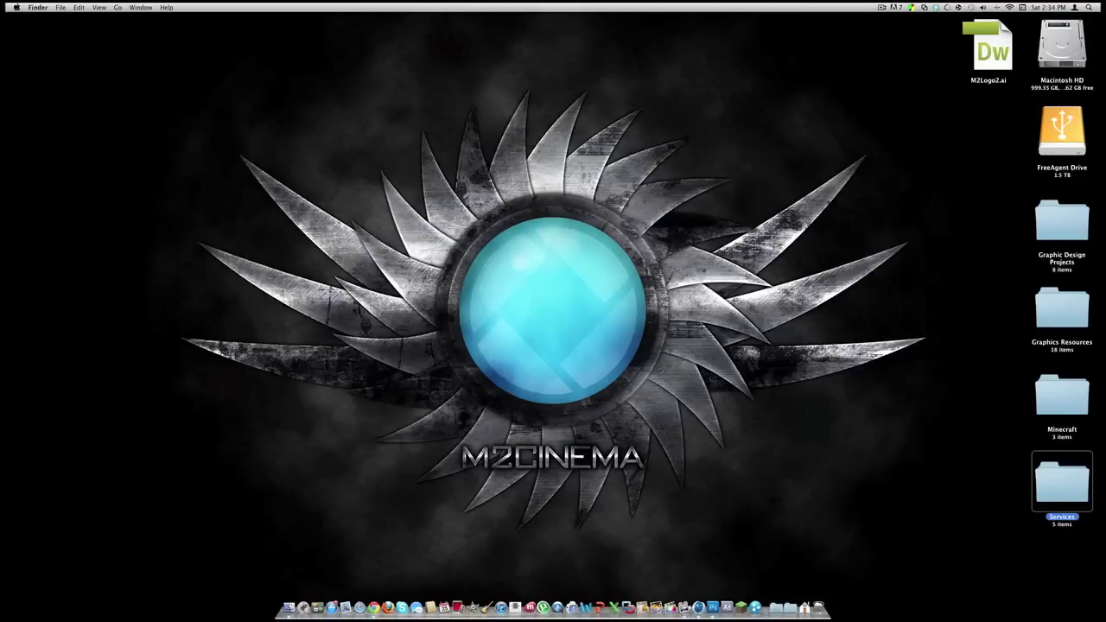
Switch to CINEMA 4D and open M2Logo2.ai from the Desktop.
click(698, 605)
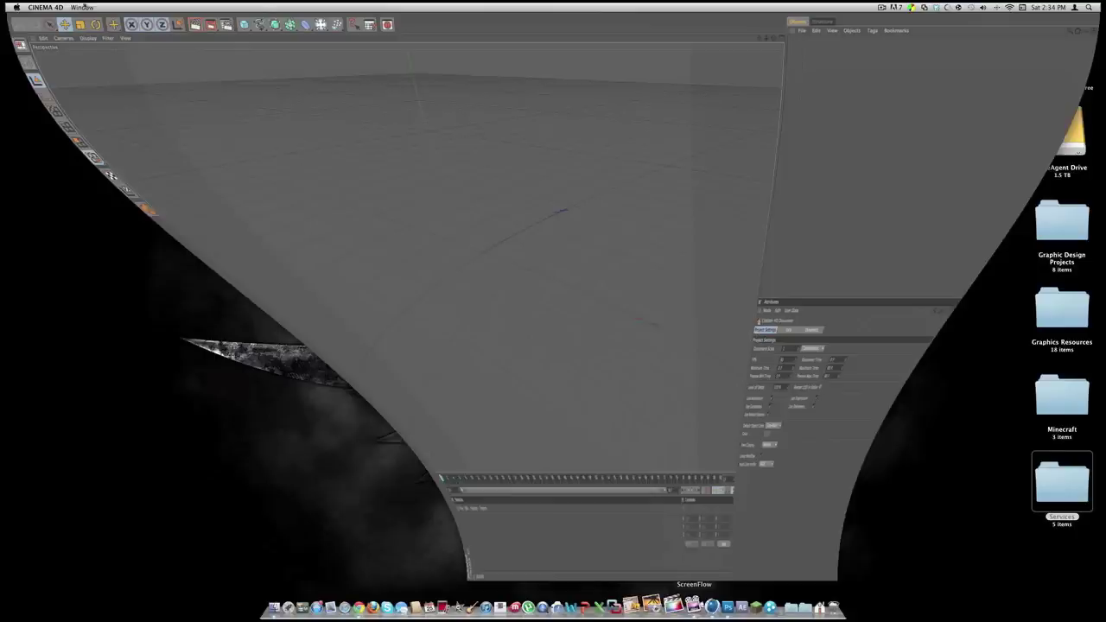
click(12, 26)
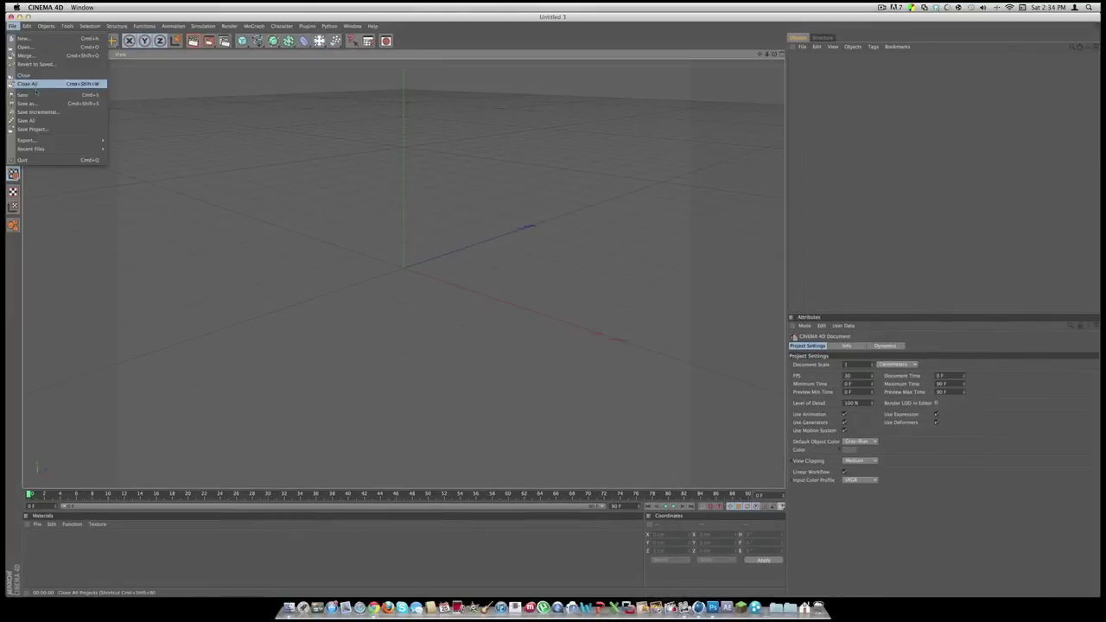
click(68, 48)
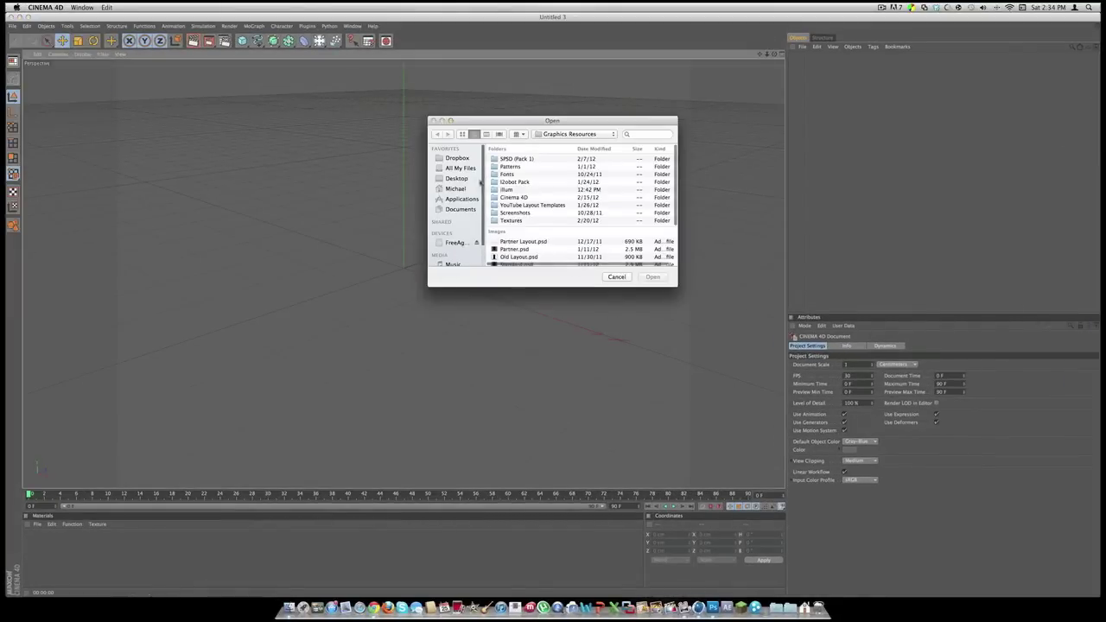
click(462, 179)
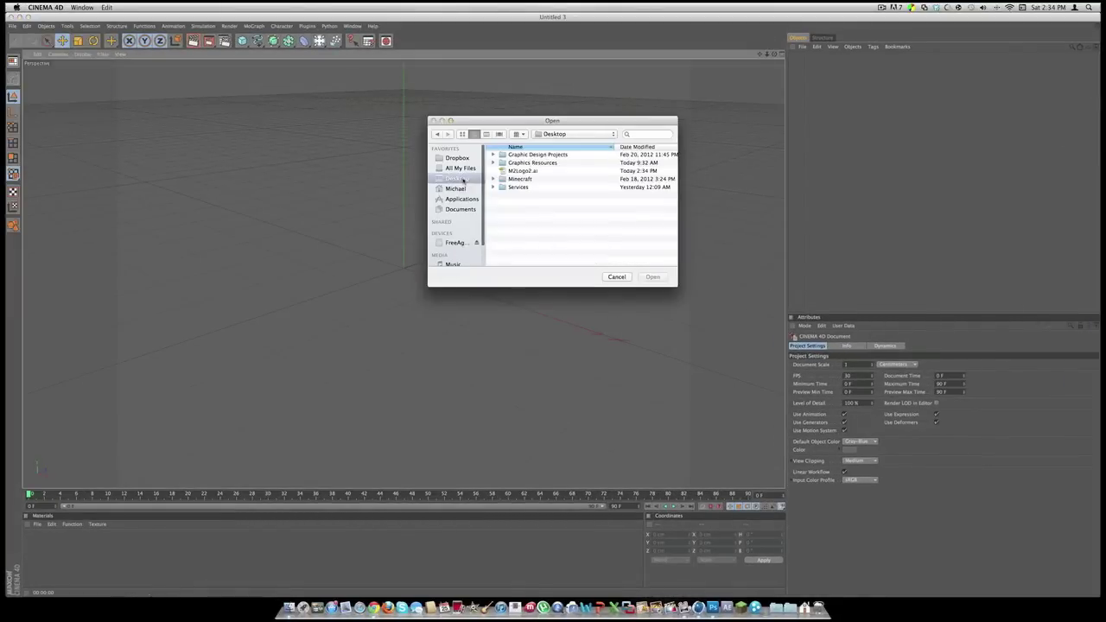
click(523, 171)
click(649, 277)
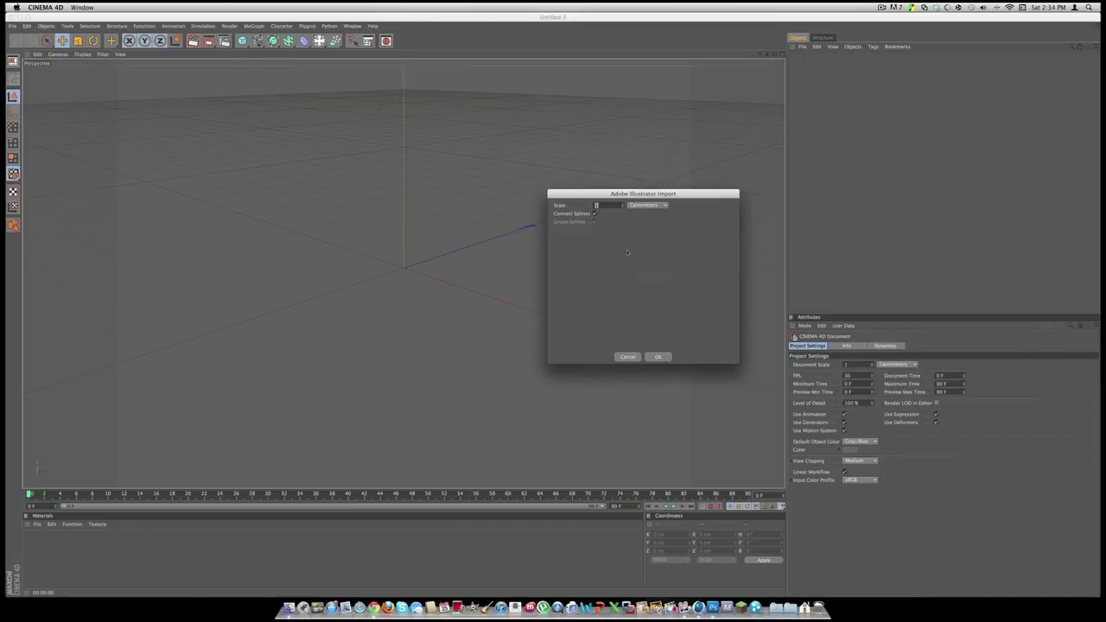
Import the Illustrator file at scale 1 in Centimeters with Connect Splines enabled.
click(648, 206)
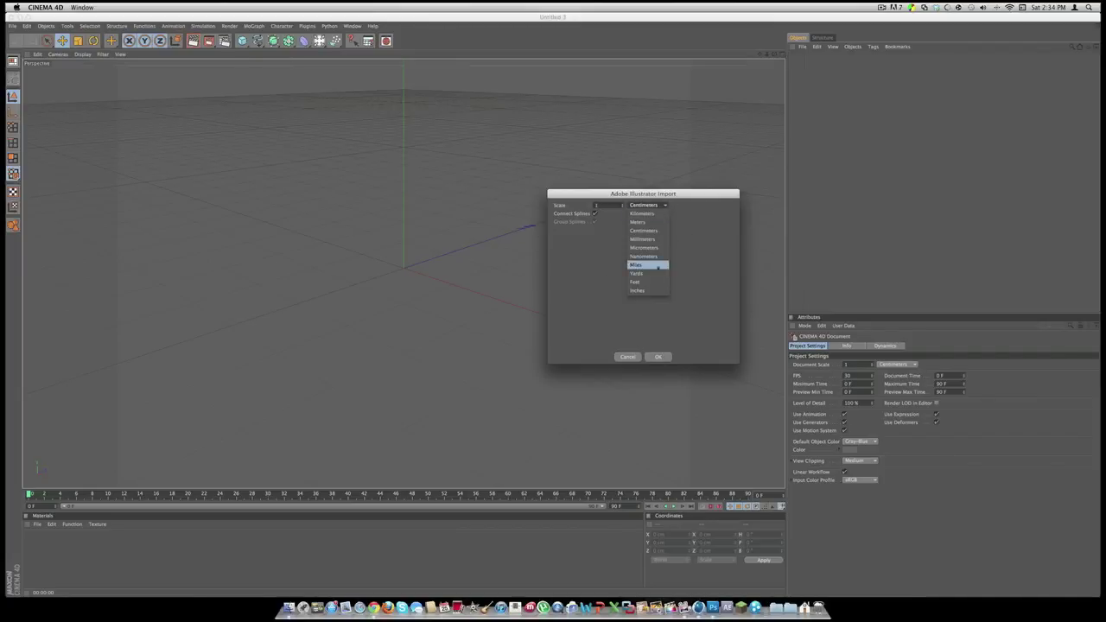
click(643, 231)
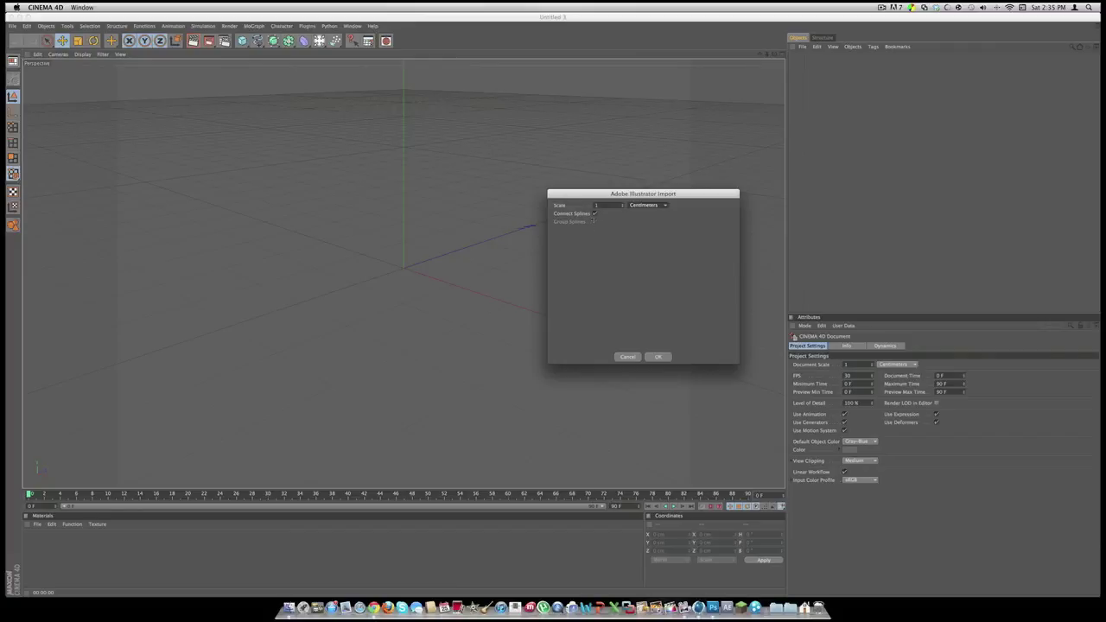
click(659, 358)
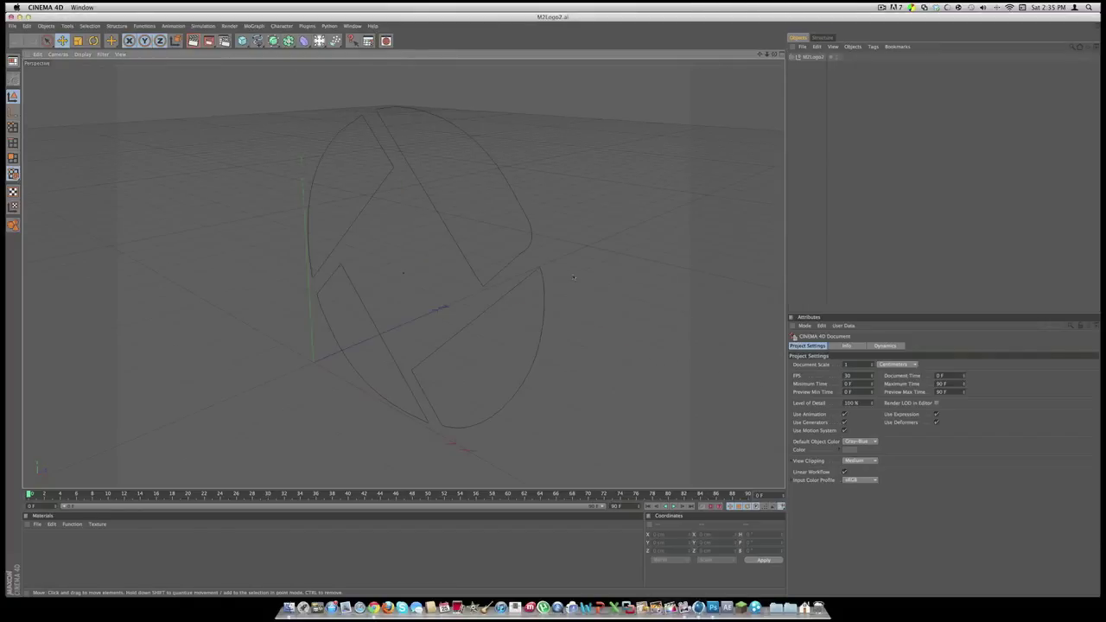
Ungroup Path 1 to Path 4 from the M2Logo2 null and delete the empty null.
alt+drag(599, 277, 354, 282)
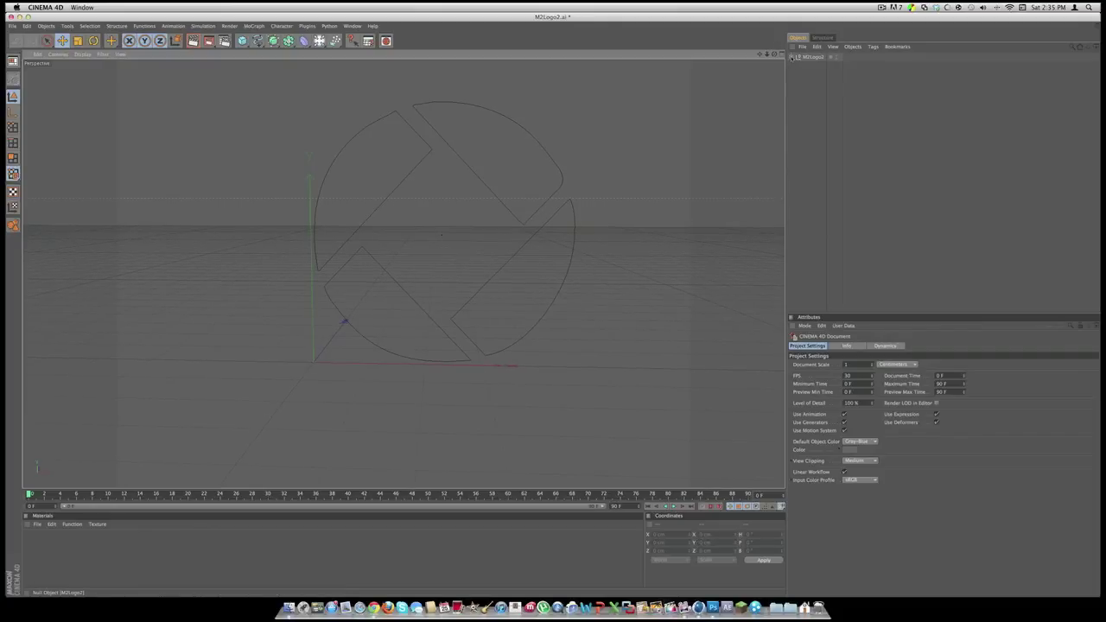
click(792, 57)
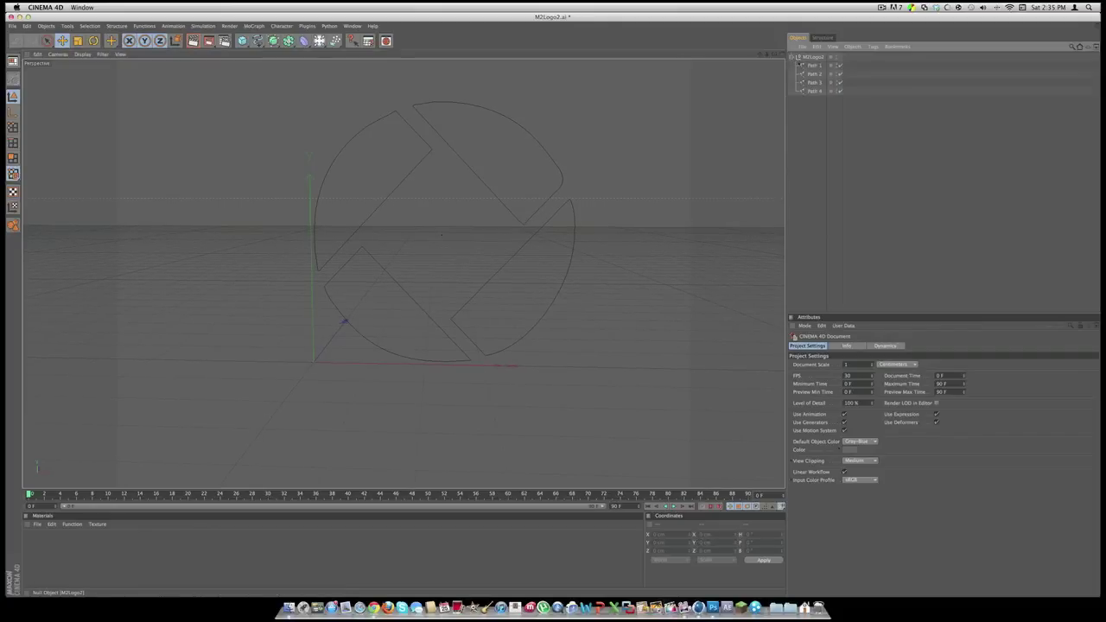
shift+click(810, 90)
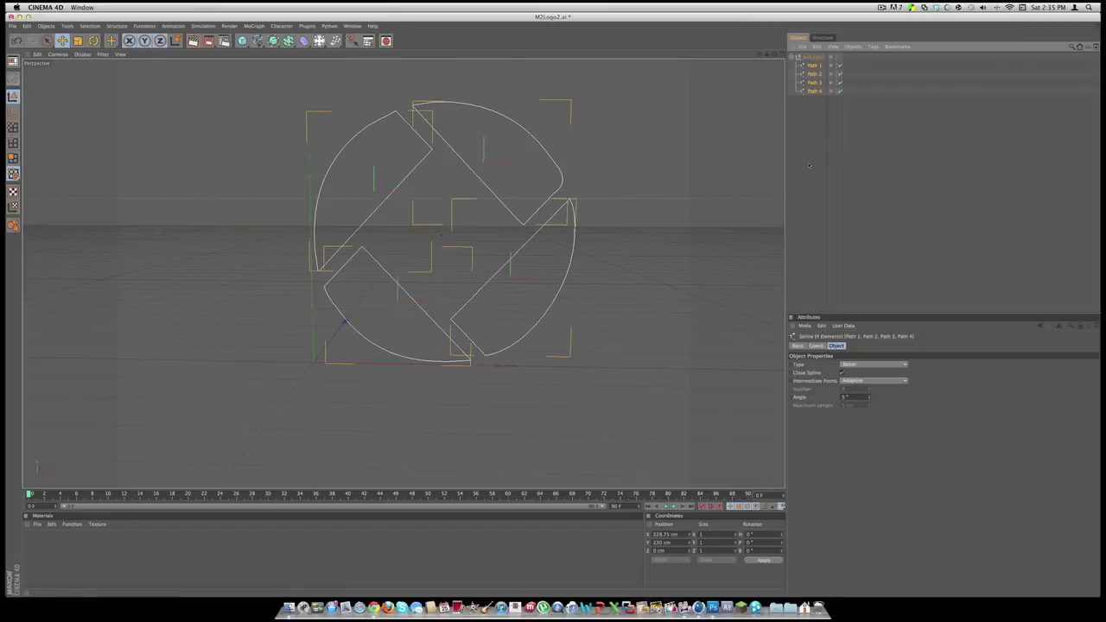
click(756, 156)
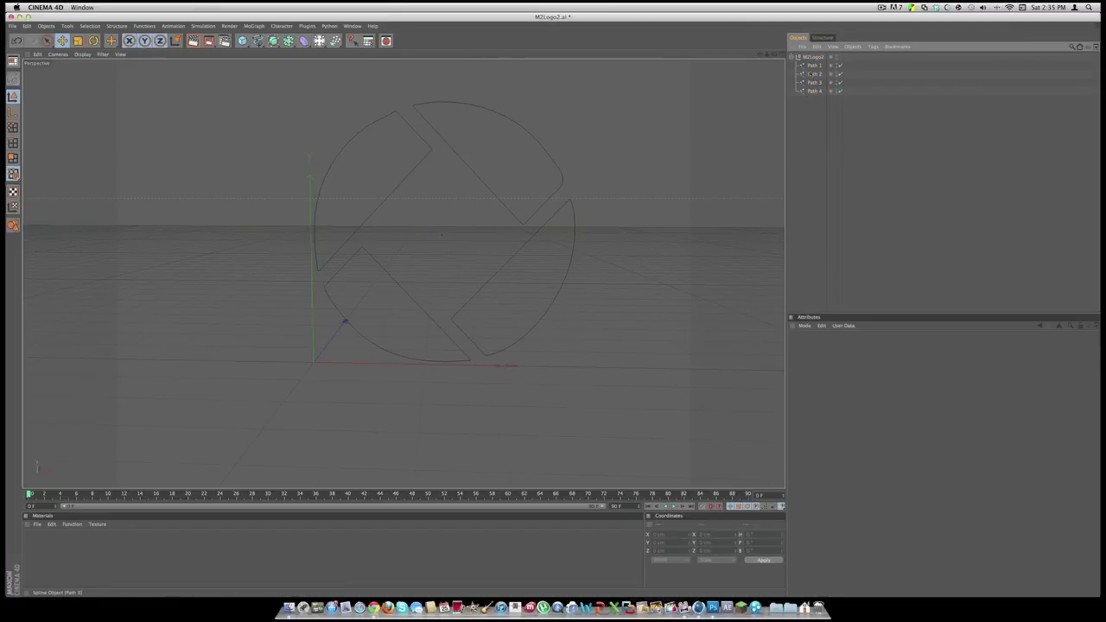
click(810, 66)
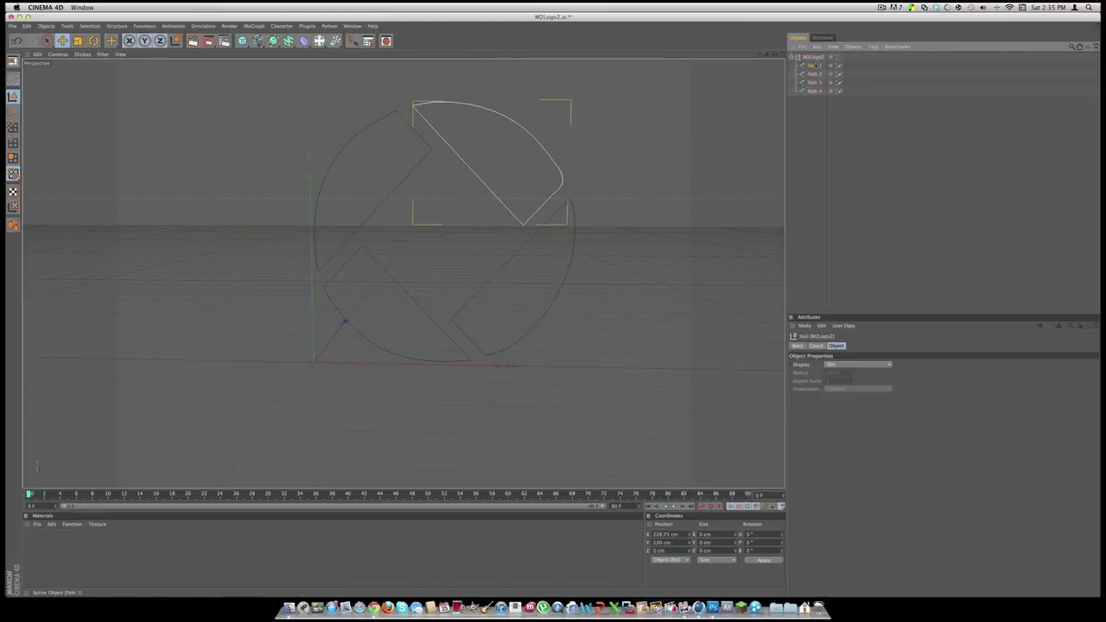
shift+click(813, 90)
click(813, 57)
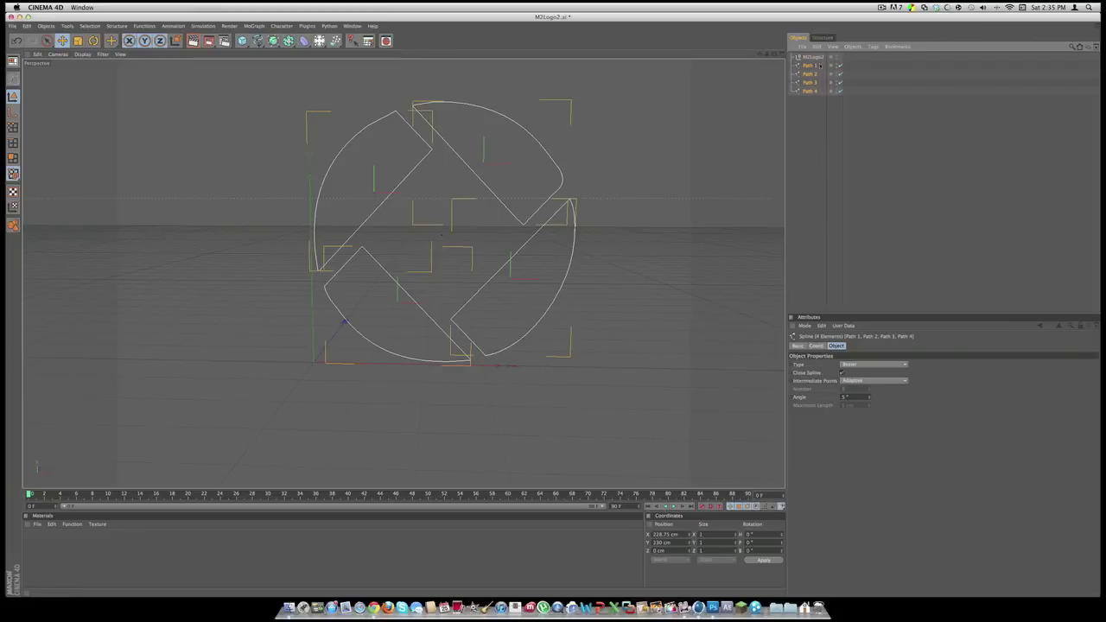
key(shift+g)
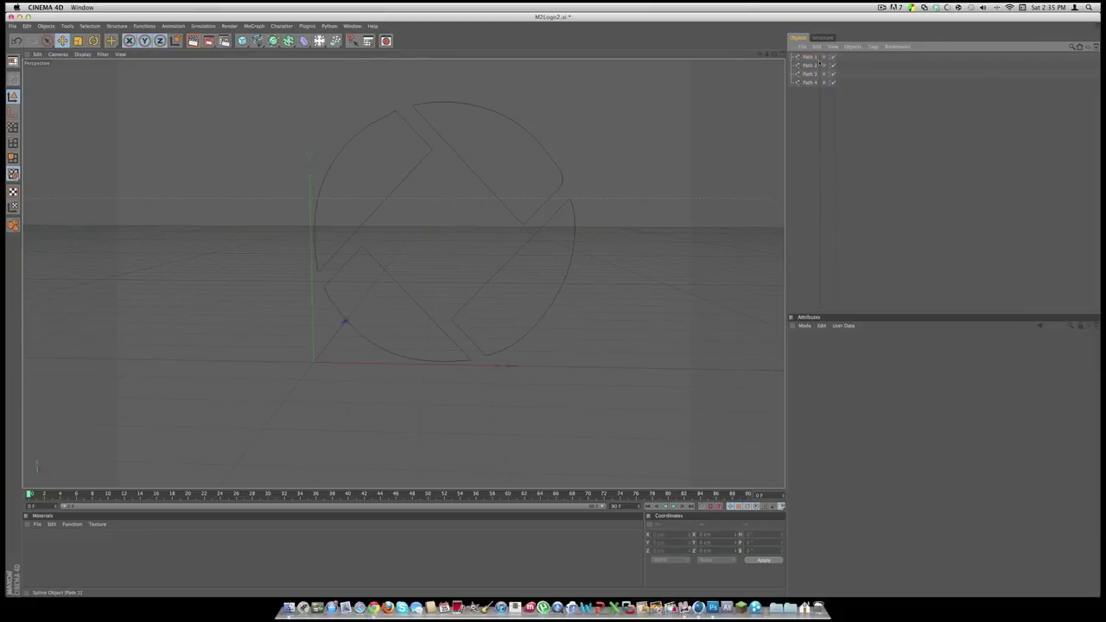
click(815, 57)
click(829, 138)
Add an Extrude NURBS object and paste three copies of it.
click(273, 40)
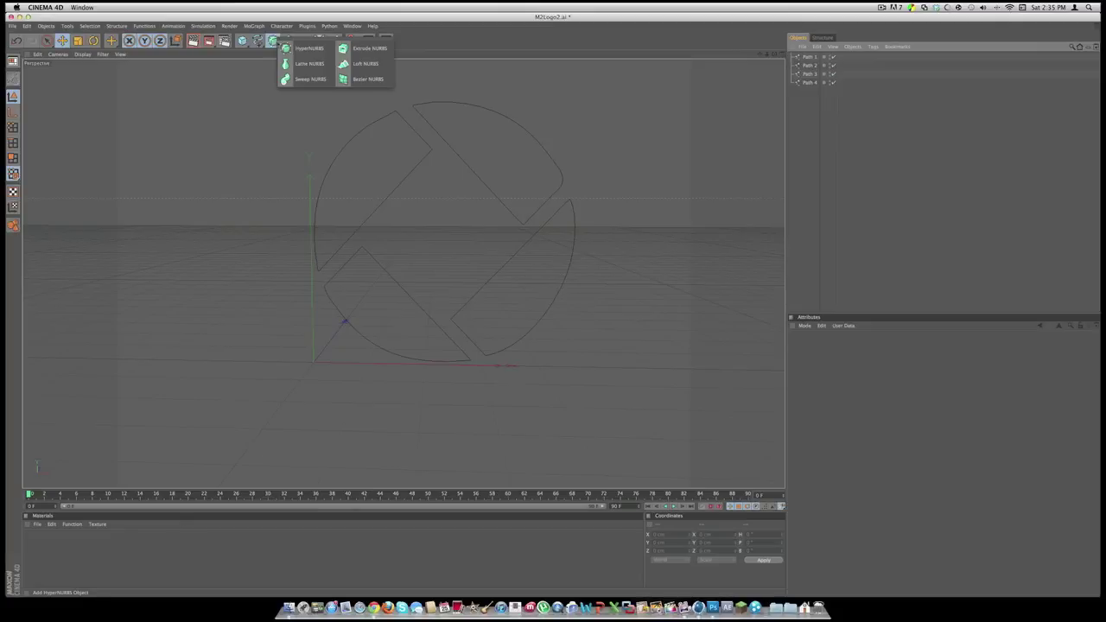
click(360, 49)
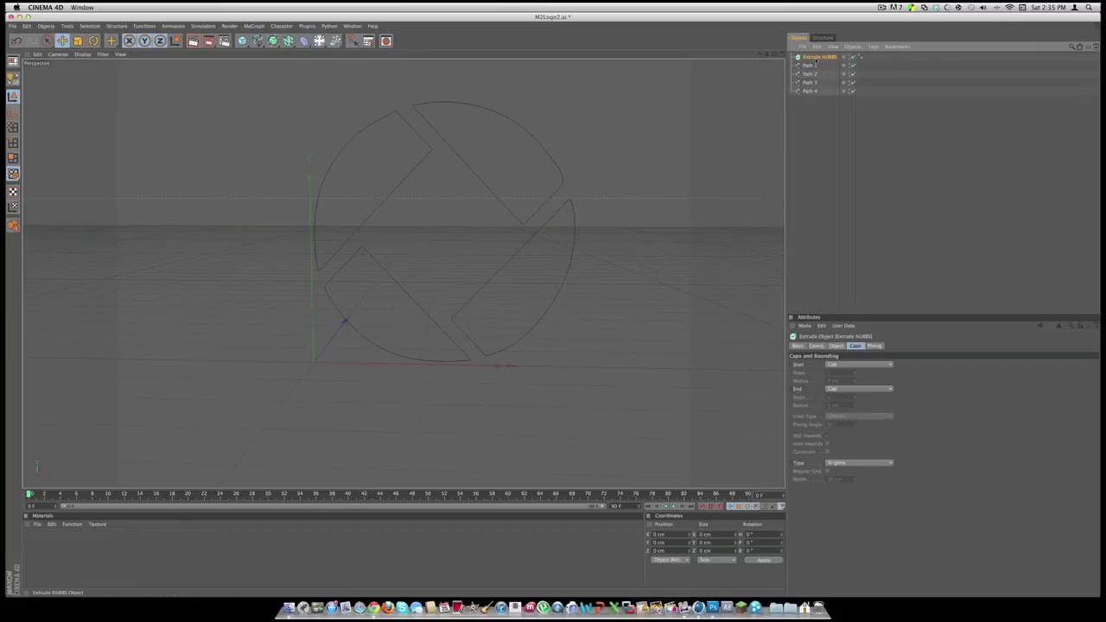
key(super+c)
key(super+v)
key(super+v)
key(super+v)
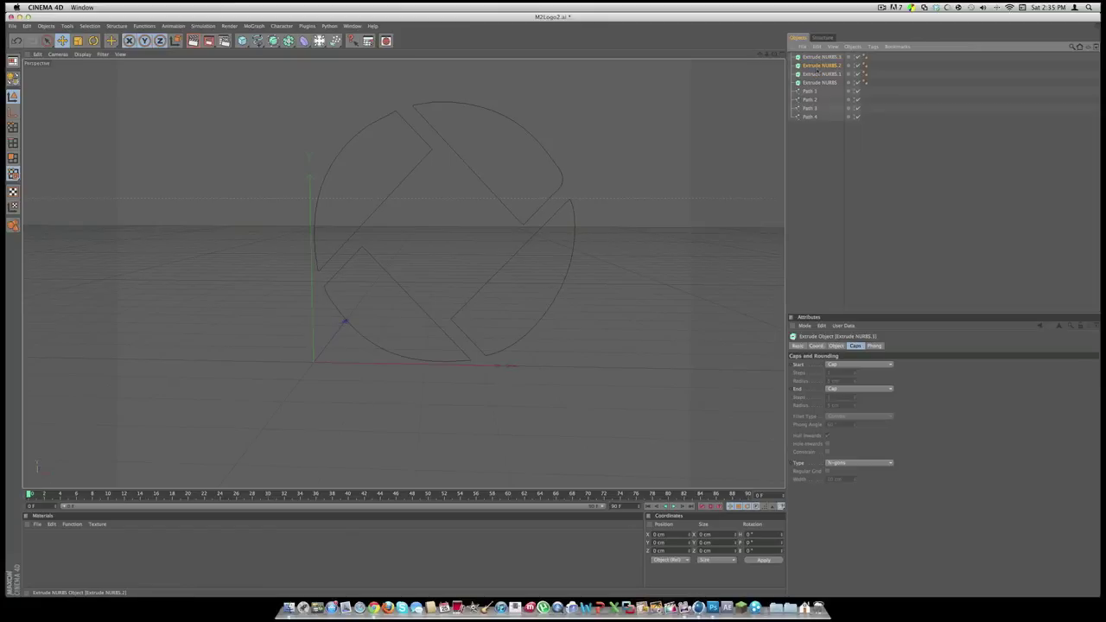
Make each of the four paths, Path 1 to Path 4, a child of its own Extrude NURBS object.
click(817, 82)
click(809, 90)
click(810, 99)
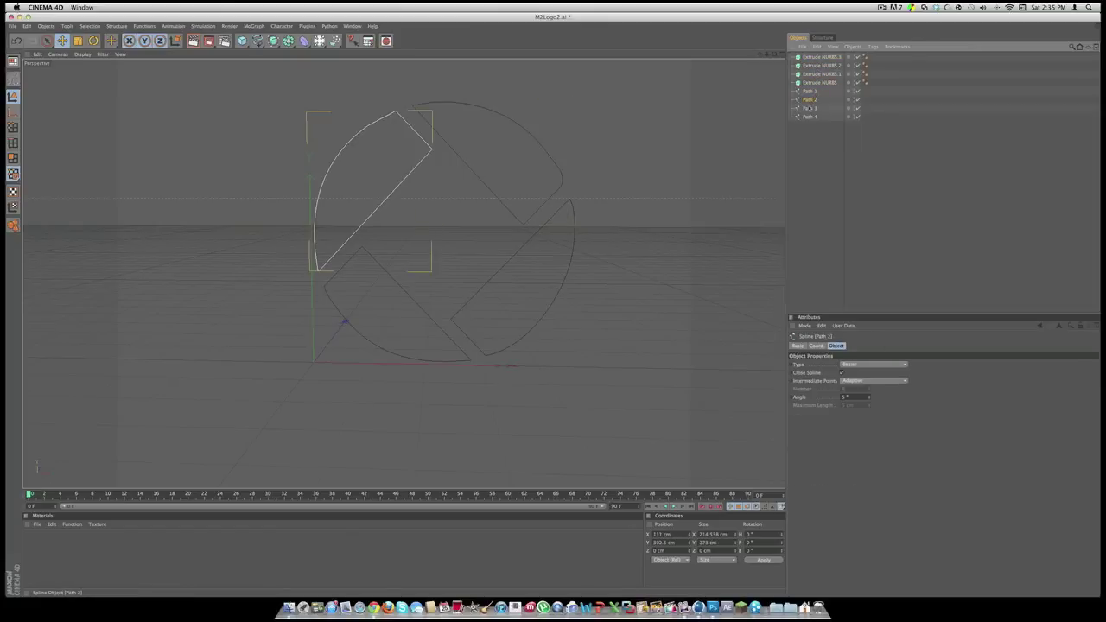
click(809, 108)
click(810, 116)
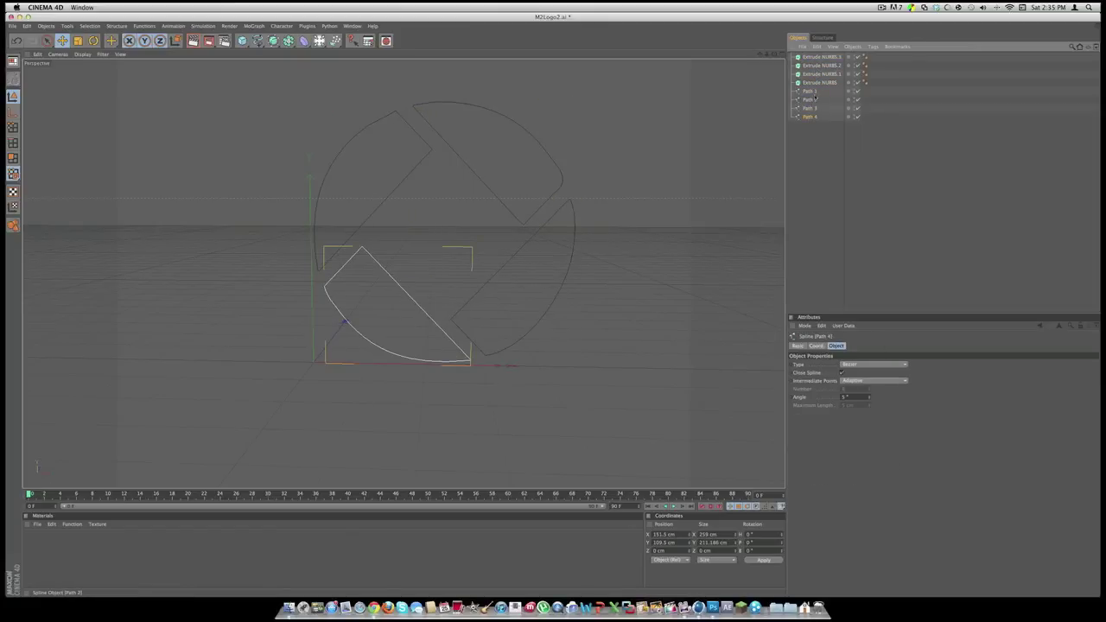
click(810, 90)
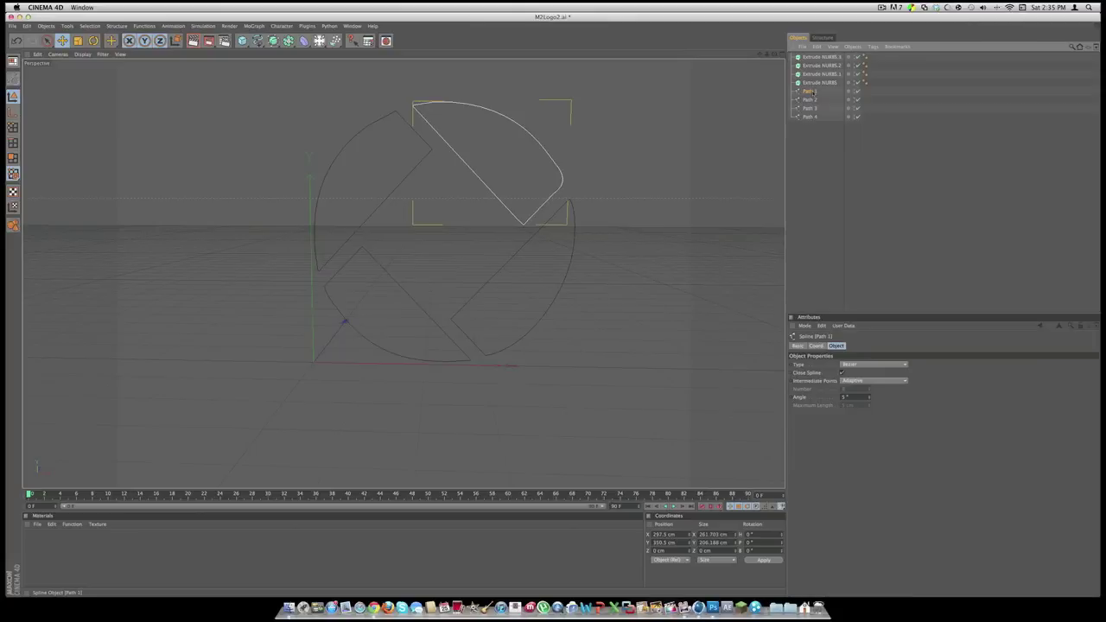
drag(817, 84, 815, 65)
click(810, 100)
drag(812, 104, 816, 59)
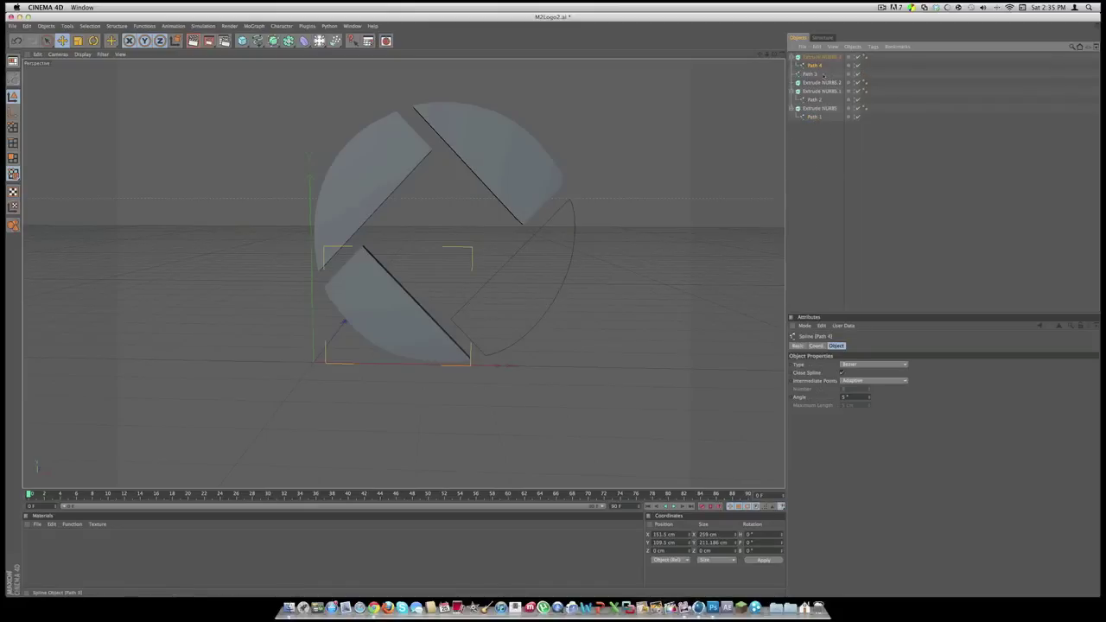
click(809, 73)
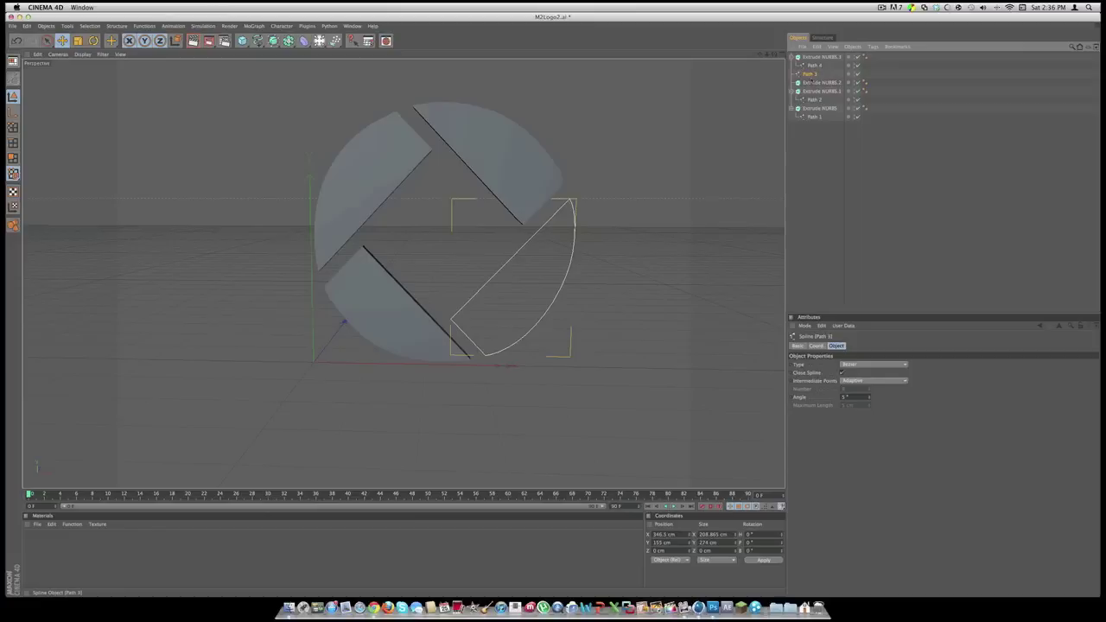
drag(812, 76, 817, 83)
click(735, 247)
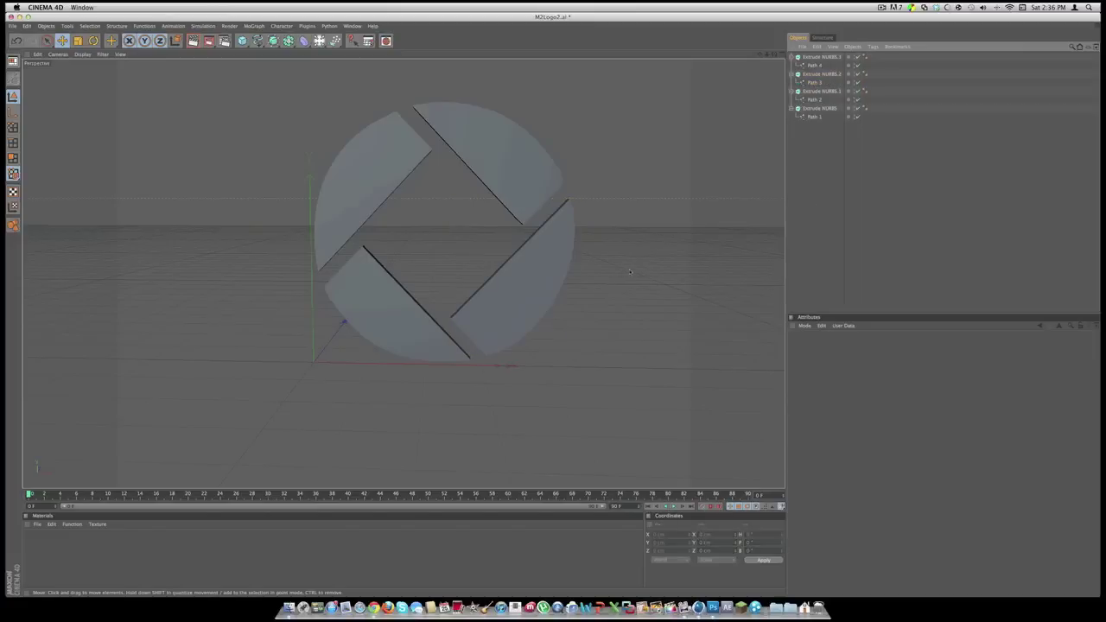
Render the perspective view from an angle to check the extruded logo.
alt+drag(642, 286, 579, 263)
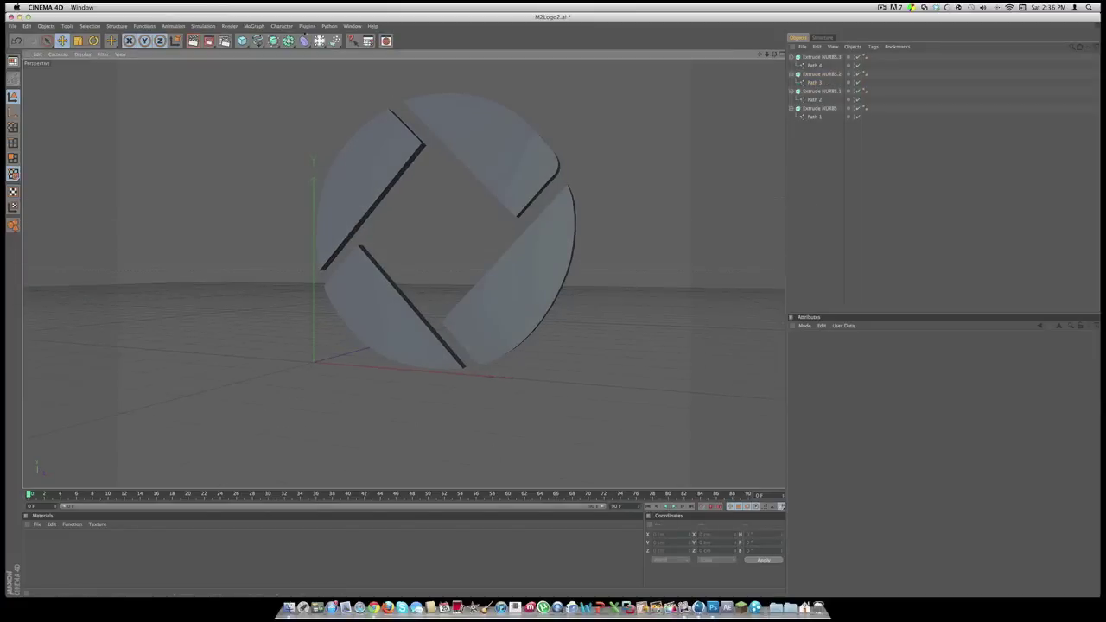
click(192, 40)
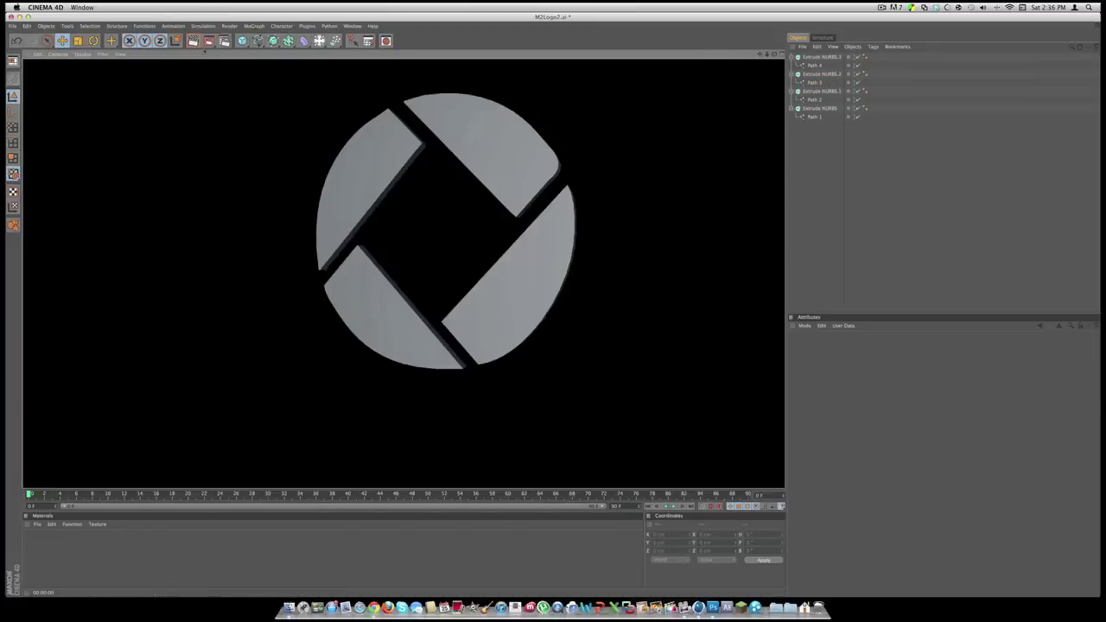
click(197, 112)
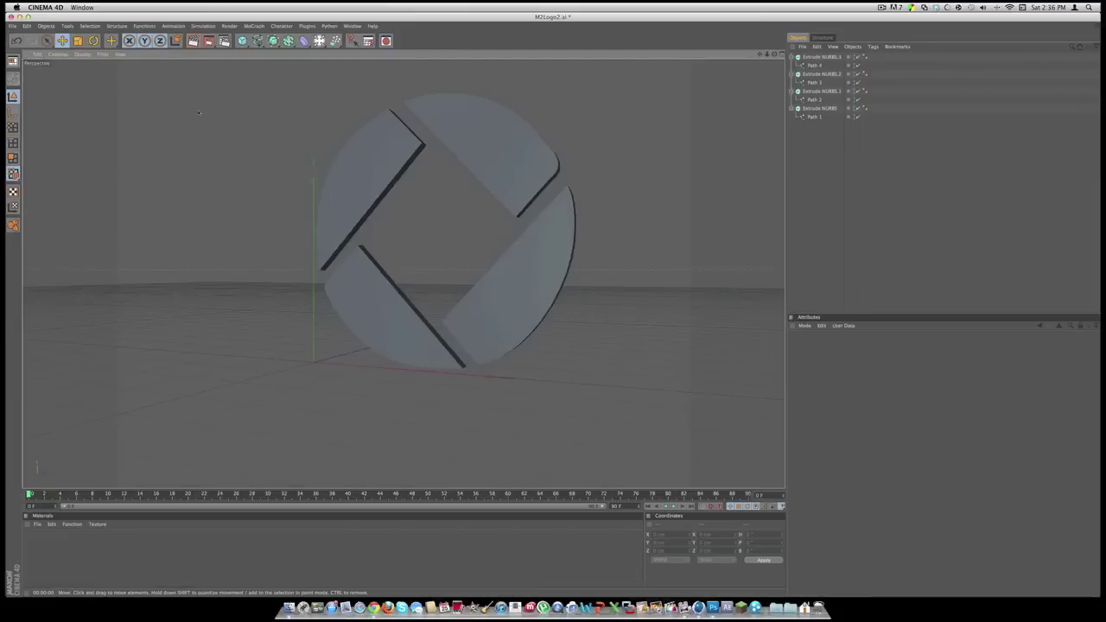
Set the start and end caps of the Extrude NURBS holding Path 4 to Fillet Cap.
mouse_move(406, 216)
alt+mouse_down()
mouse_move(303, 225)
mouse_move(398, 216)
mouse_move(397, 202)
alt+mouse_up()
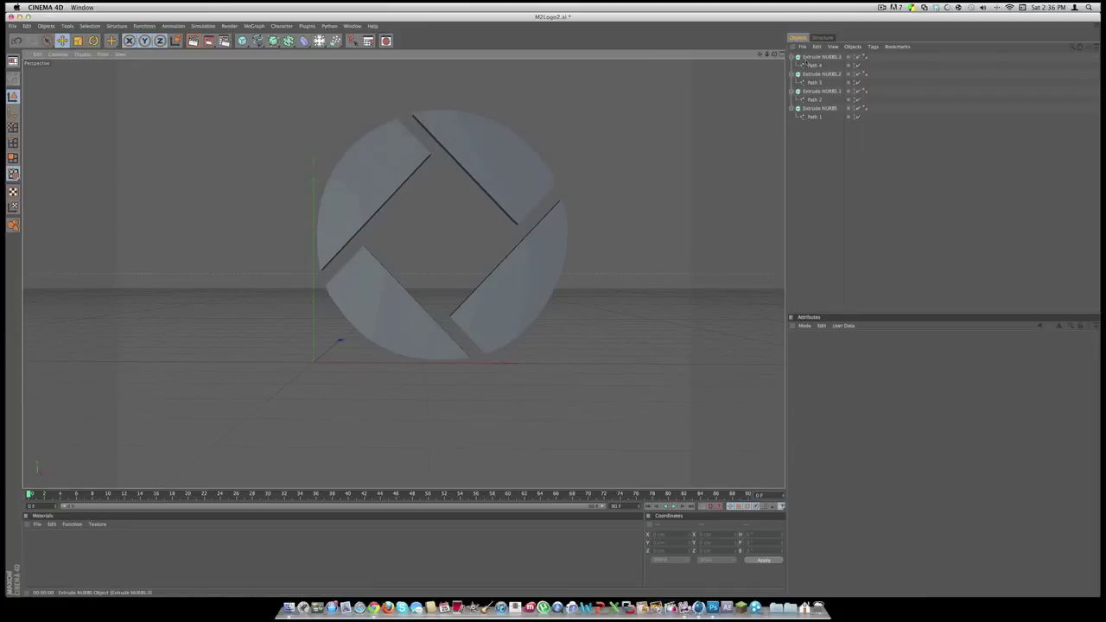
click(820, 56)
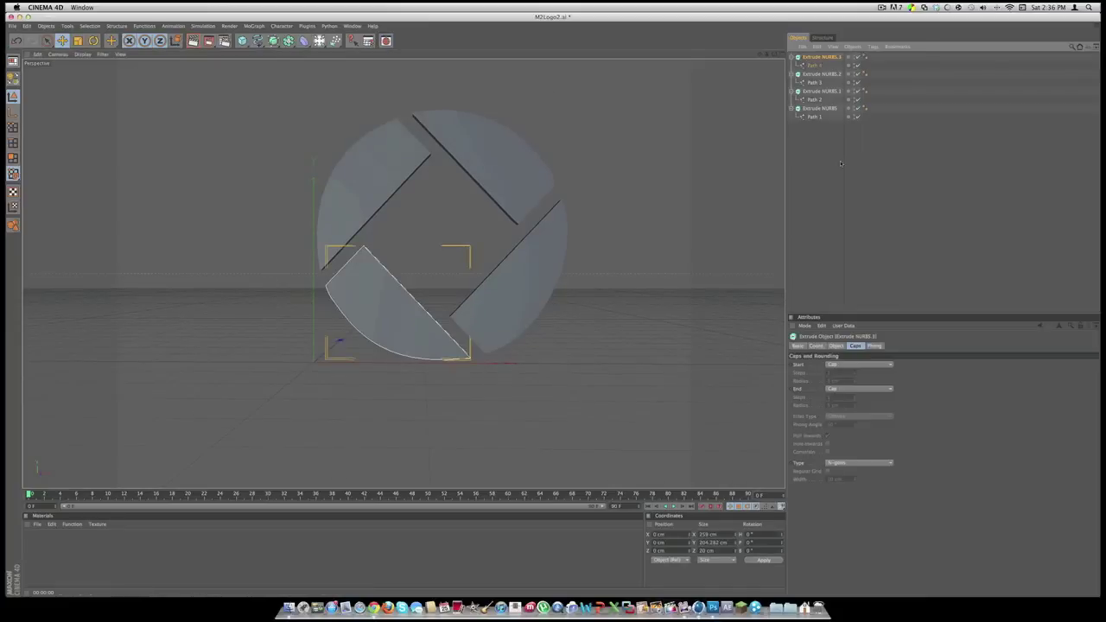
click(858, 364)
click(842, 398)
click(846, 388)
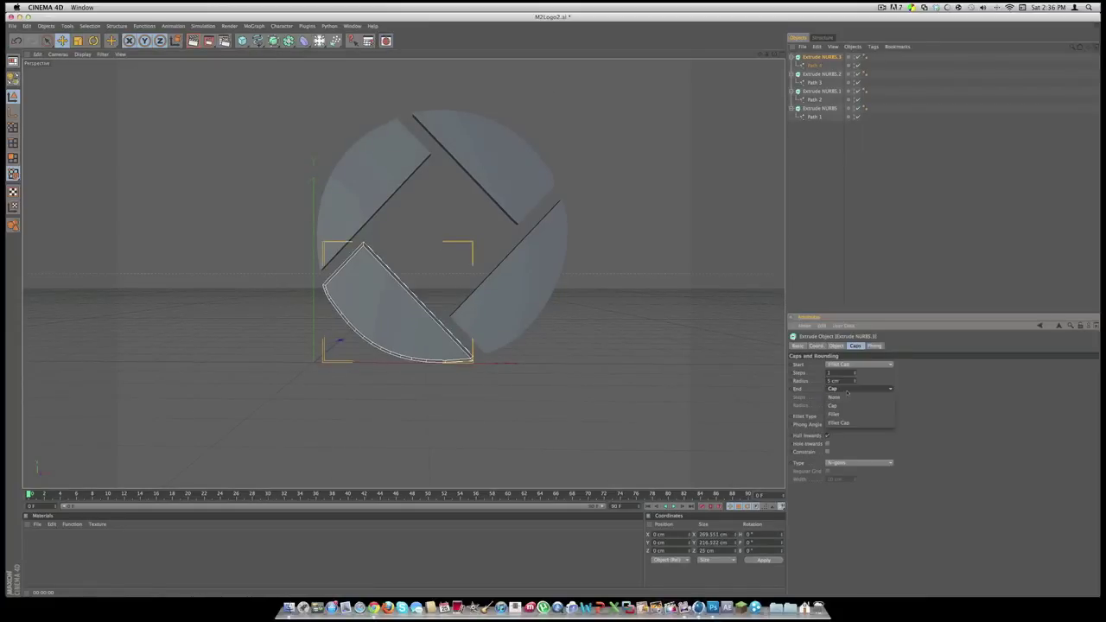
click(838, 422)
Set the start and end caps of the Extrude NURBS holding Path 3 to Fillet Cap.
click(825, 74)
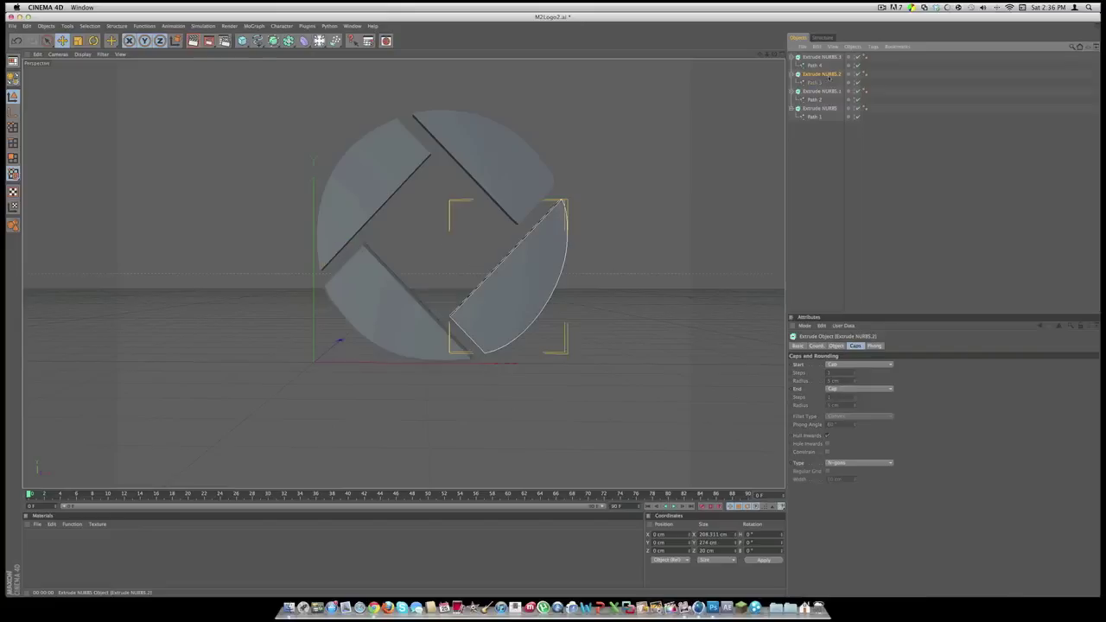
click(858, 364)
click(846, 398)
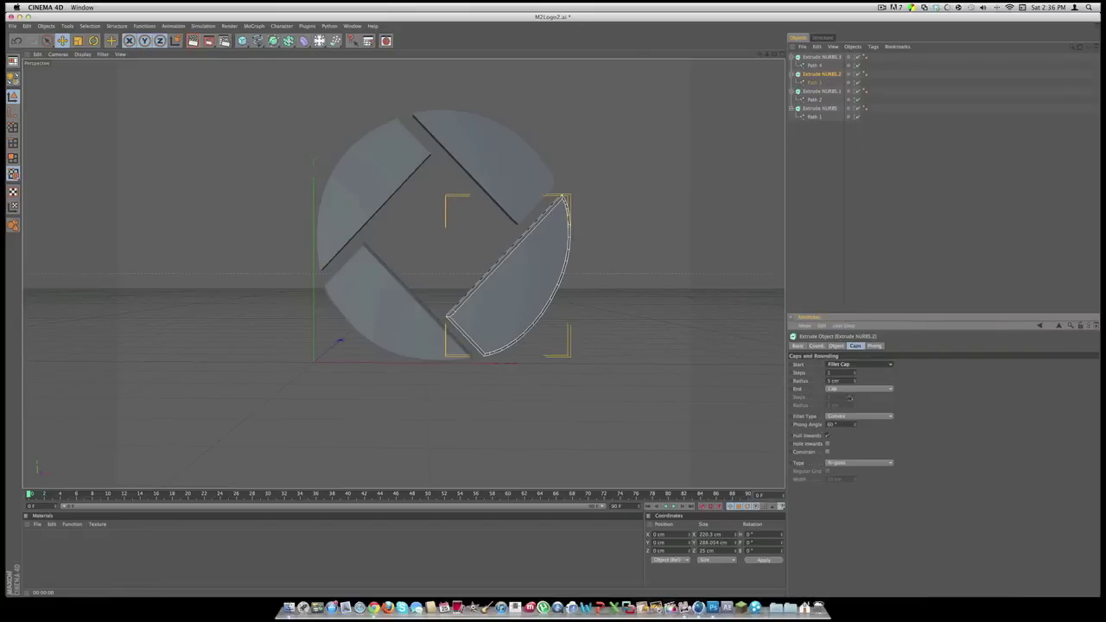
click(849, 389)
click(838, 422)
Set the start and end caps of the Extrude NURBS holding Path 2 to Fillet Cap.
click(822, 91)
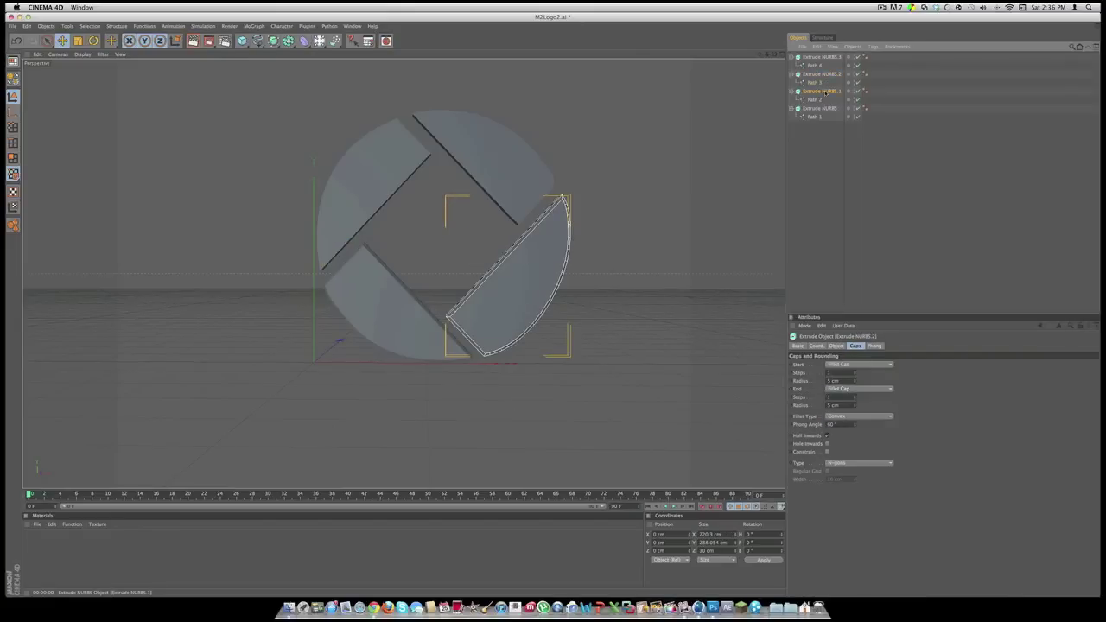
click(849, 389)
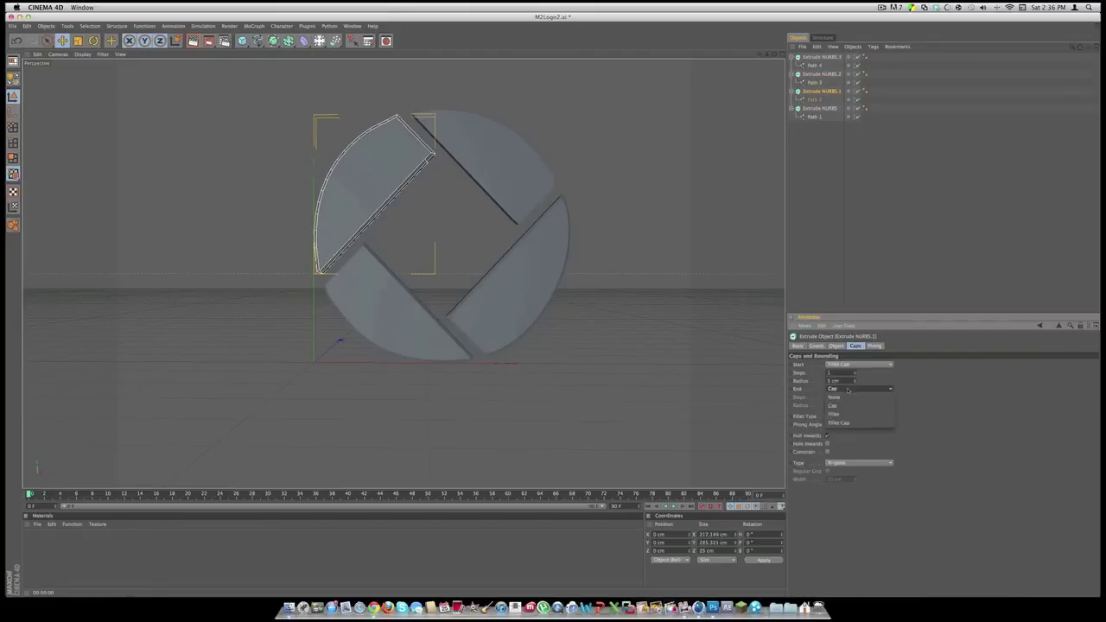
click(838, 422)
Set the start and end caps of the Extrude NURBS holding Path 1 to Fillet Cap.
click(820, 108)
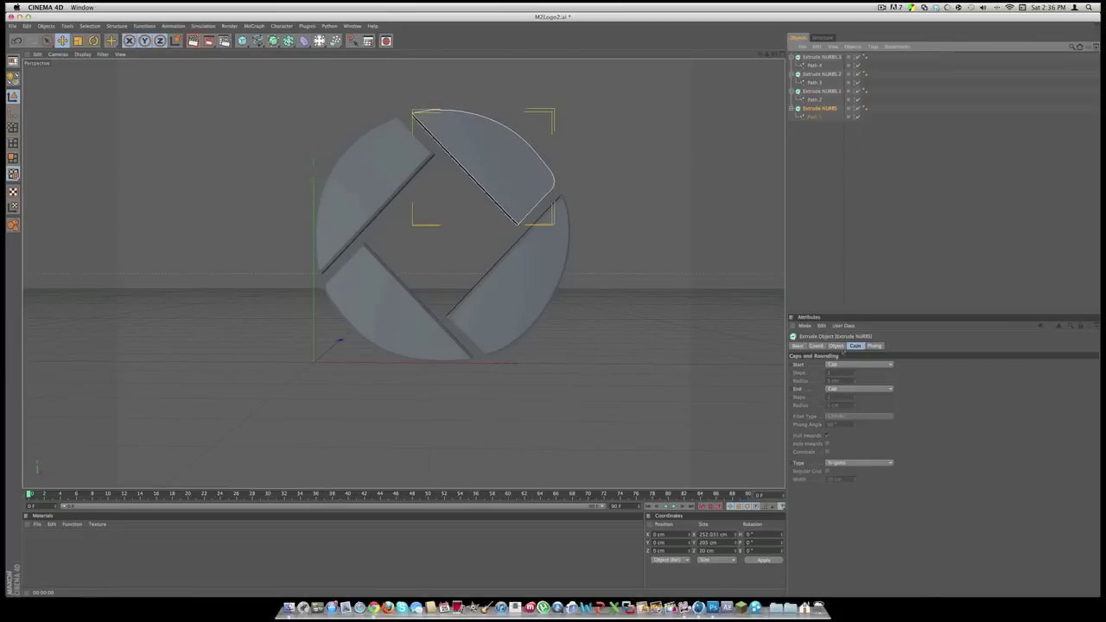
click(849, 389)
click(838, 422)
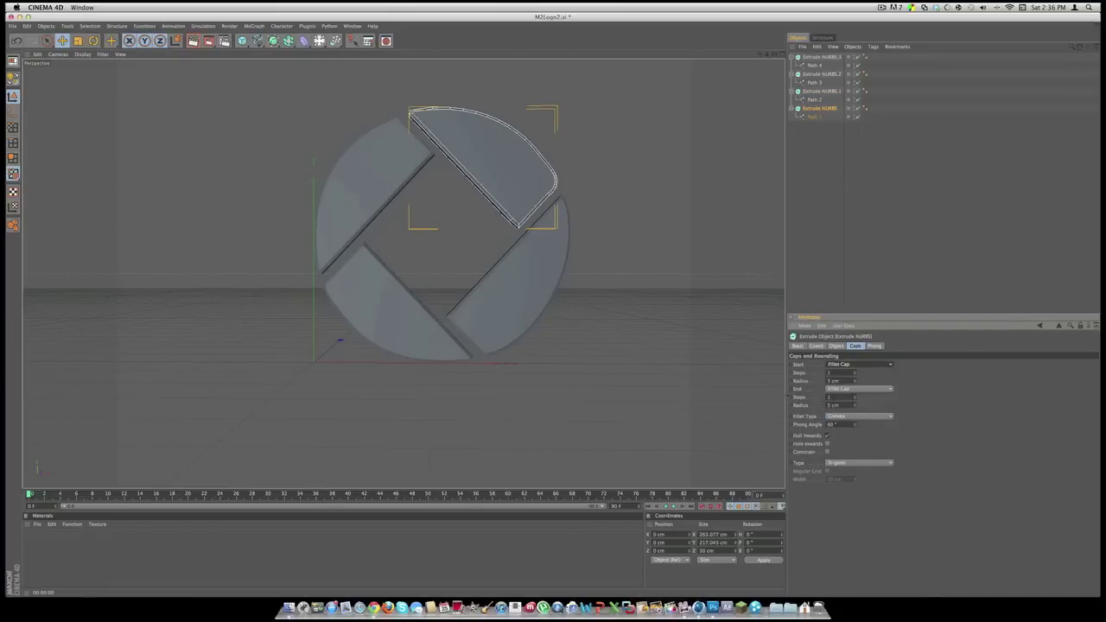
click(698, 384)
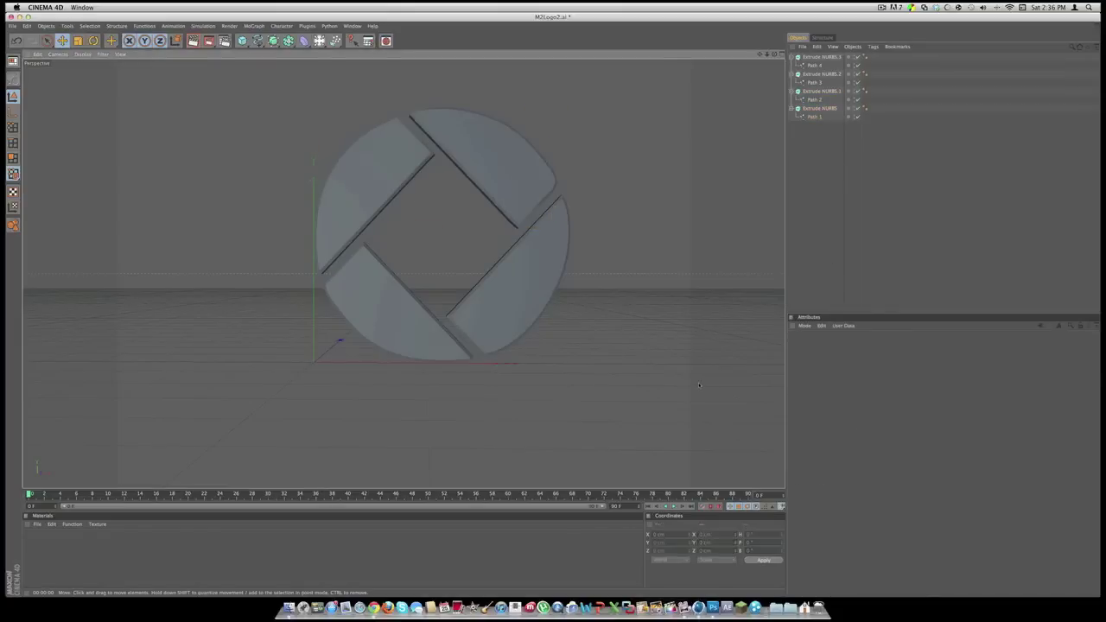
Load the Materials file from the Graphics Resources folder on the Desktop into the scene's material library.
click(37, 524)
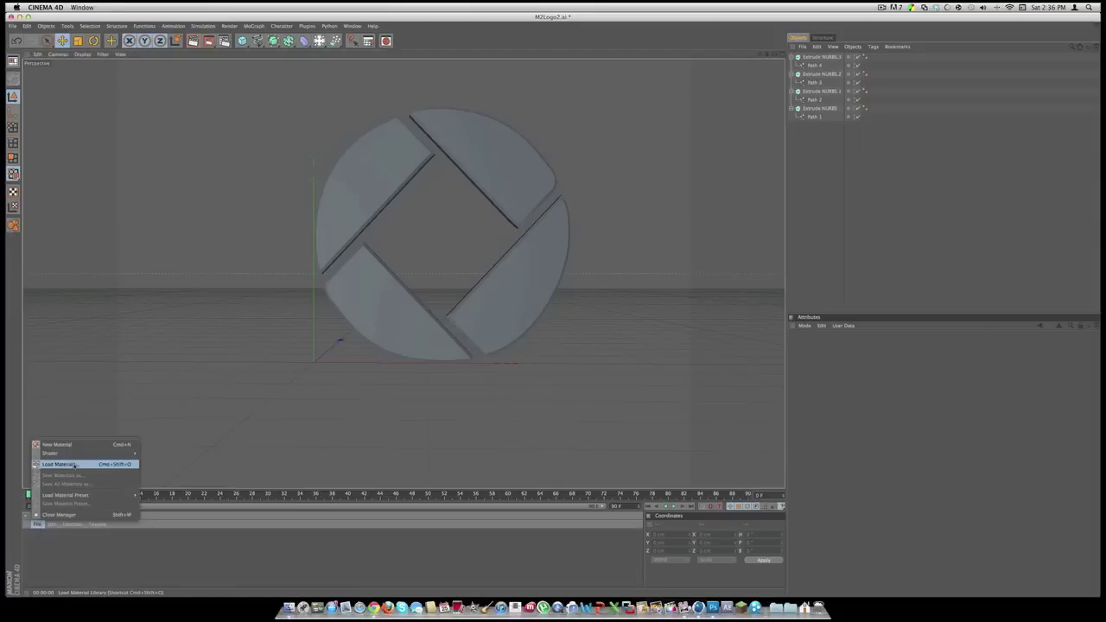
click(75, 466)
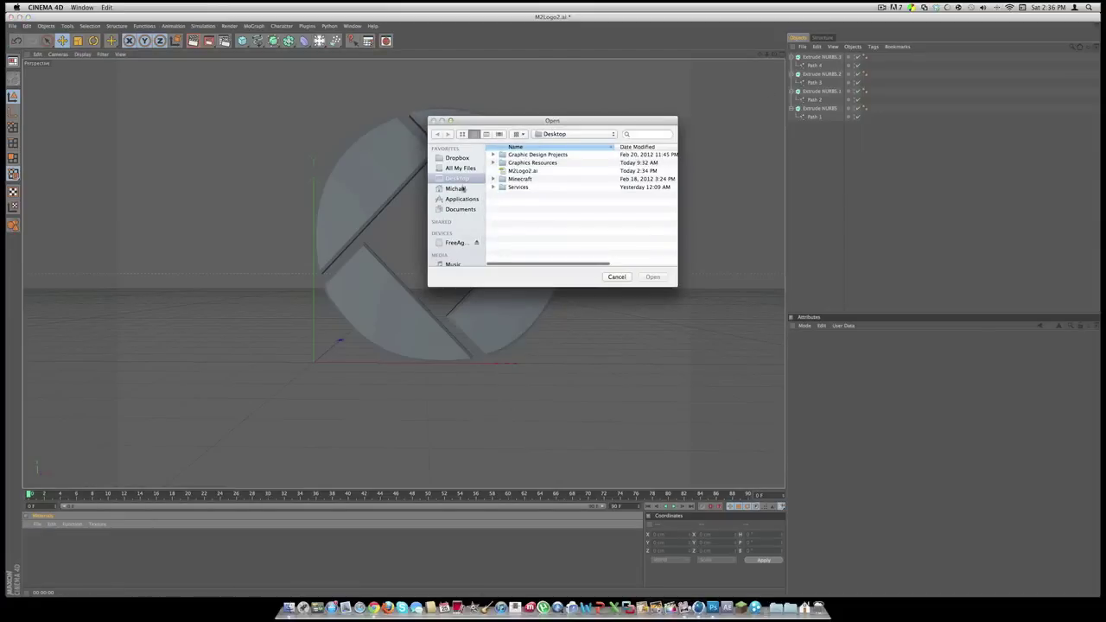
double_click(522, 162)
scroll(523, 207, down, 2)
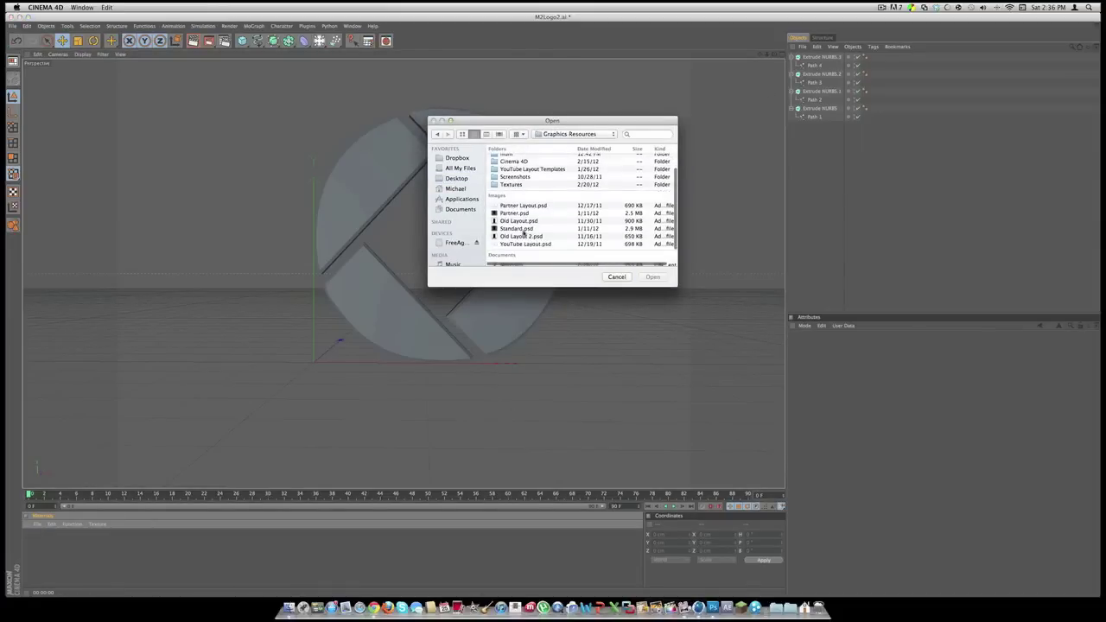
scroll(524, 232, down, 2)
click(511, 247)
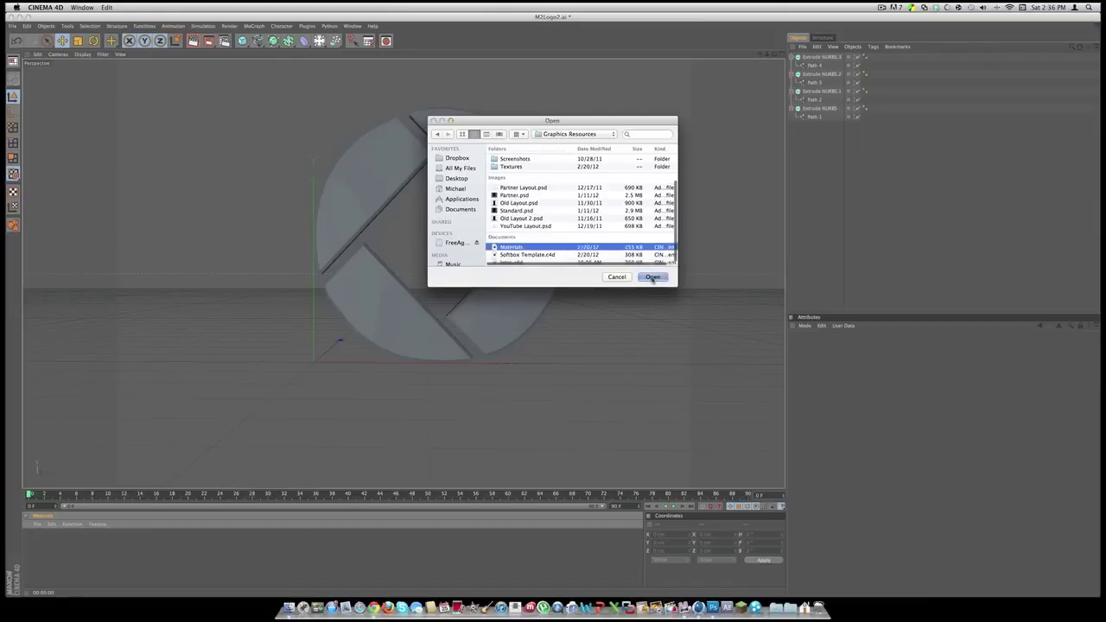
click(653, 277)
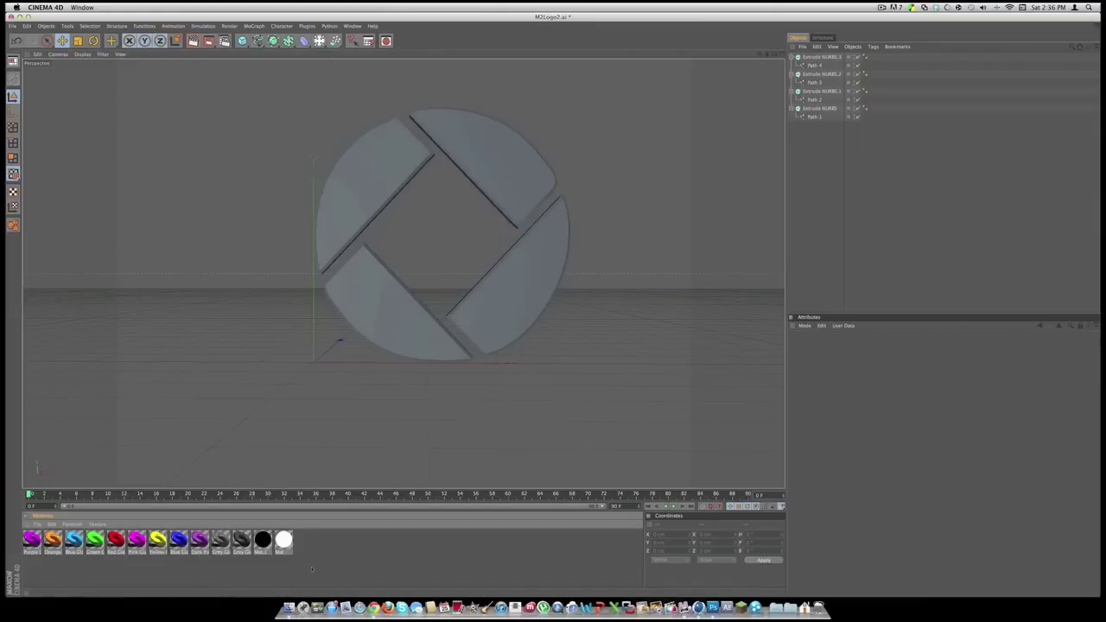
drag(319, 569, 31, 532)
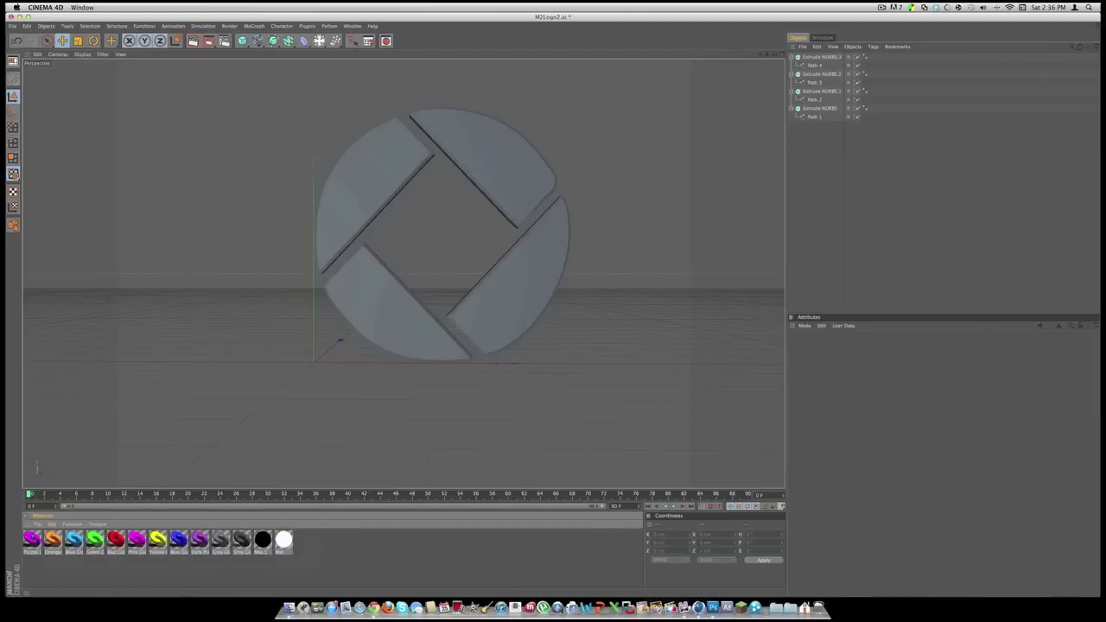
click(78, 572)
Apply the darker Grey Glaze material to the Extrude NURBS holding Path 4 and render the perspective view to check it.
click(241, 539)
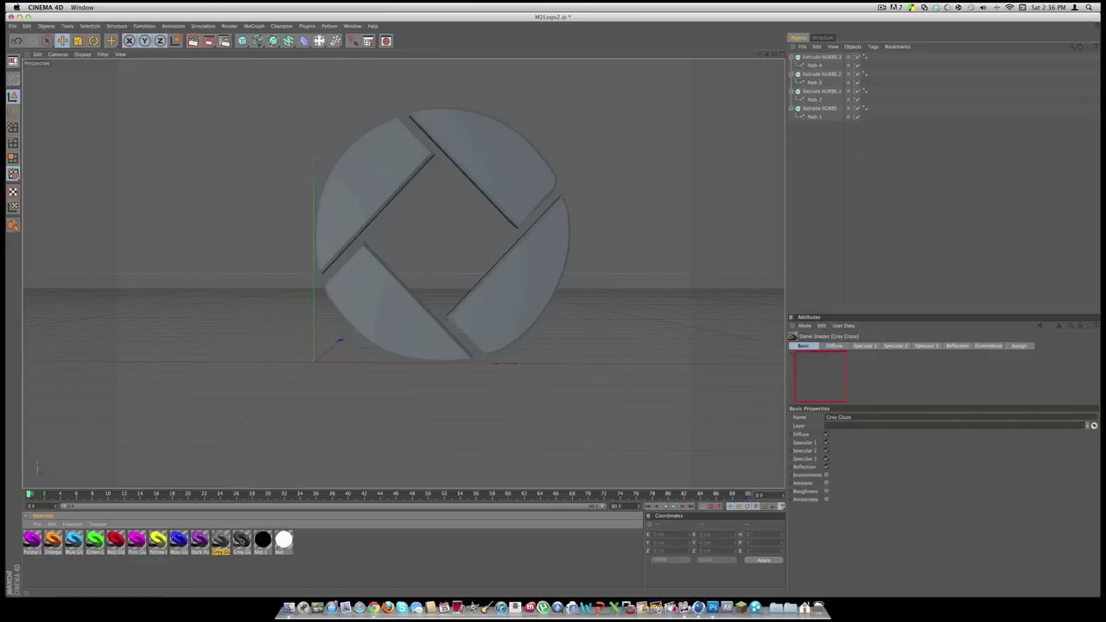
drag(856, 63, 857, 57)
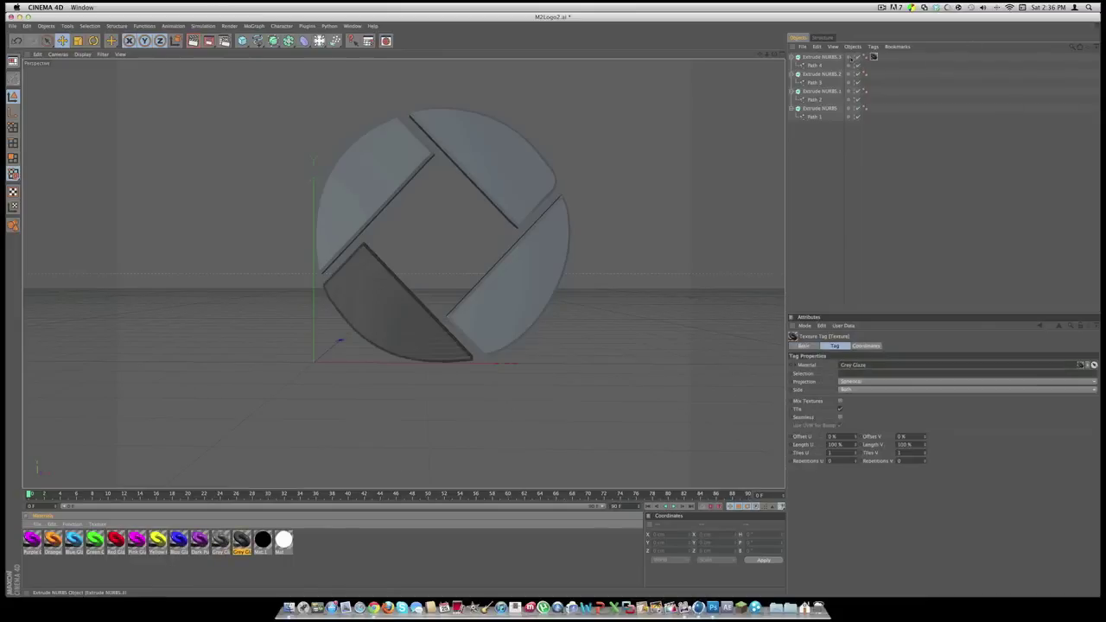
click(192, 41)
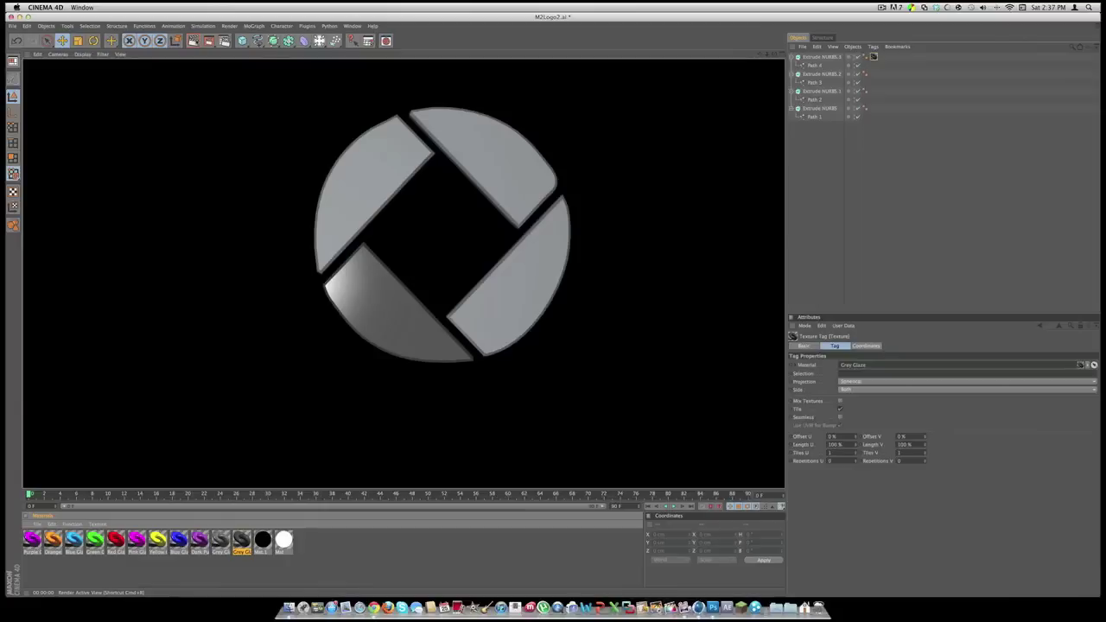
click(617, 347)
mouse_move(616, 347)
alt+mouse_down()
mouse_move(513, 317)
mouse_move(611, 350)
alt+mouse_up()
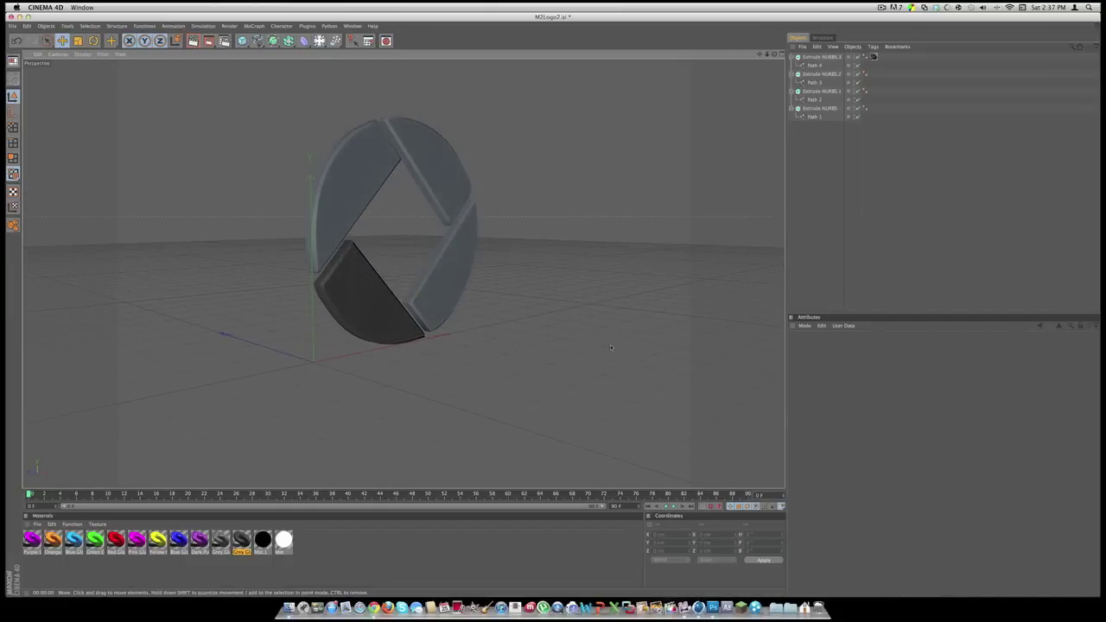